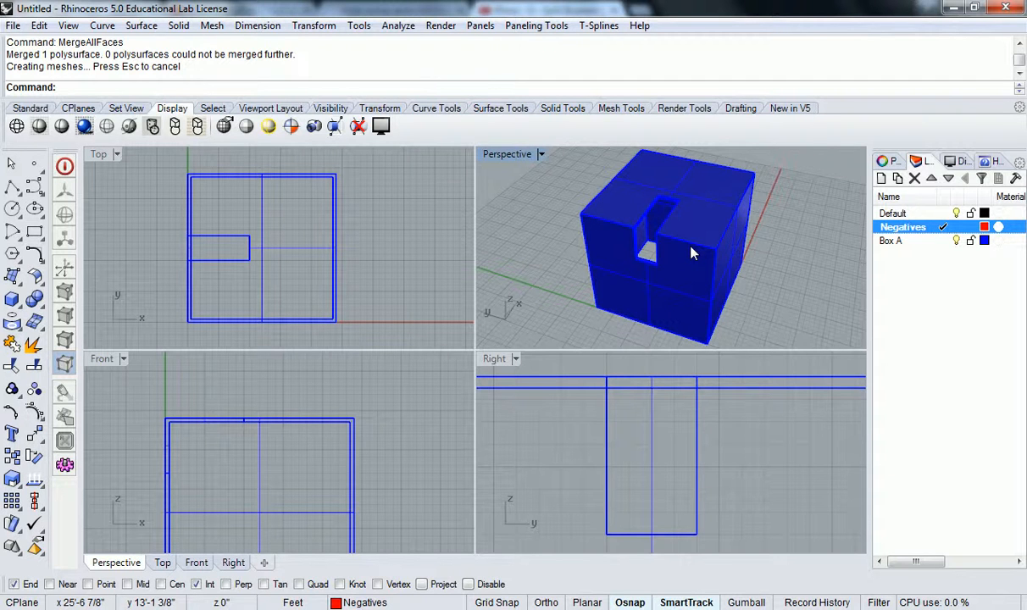
Step: Set the Perspective viewport to Wireframe display and examine the slotted box's hollow interior
{"action": "mouse_move", "coordinate": [692, 252]}
{"action": "right_mouse_down"}
{"action": "mouse_move", "coordinate": [653, 137]}
{"action": "mouse_move", "coordinate": [688, 257]}
{"action": "mouse_move", "coordinate": [724, 252]}
{"action": "mouse_move", "coordinate": [688, 242]}
{"action": "right_mouse_up"}
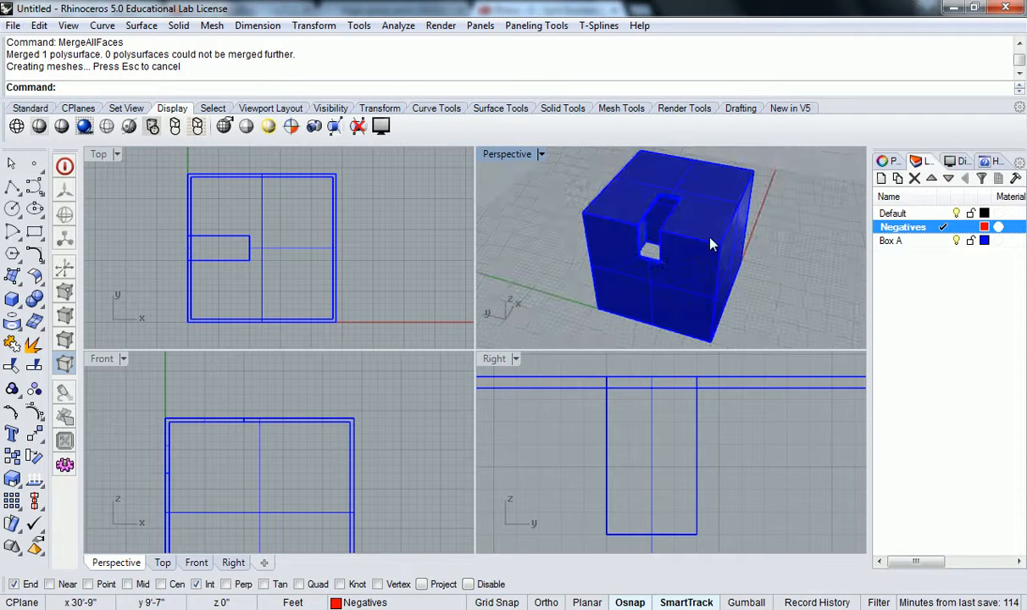
{"action": "right_click_drag", "start_coordinate": [585, 210], "coordinate": [738, 225]}
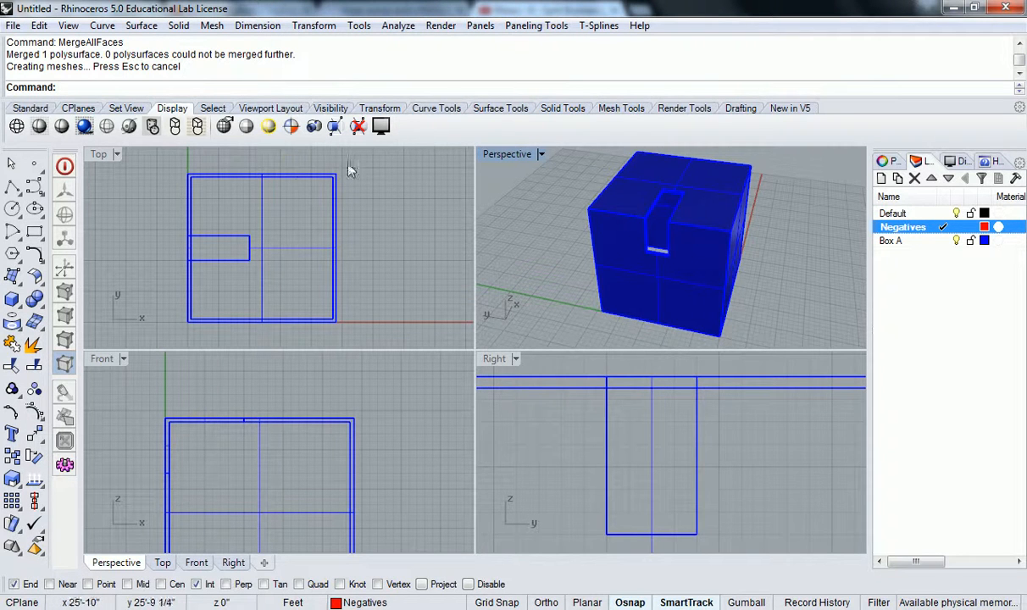
{"action": "left_click", "coordinate": [15, 126]}
{"action": "mouse_move", "coordinate": [573, 202]}
{"action": "right_mouse_down"}
{"action": "mouse_move", "coordinate": [708, 213]}
{"action": "mouse_move", "coordinate": [665, 212]}
{"action": "mouse_move", "coordinate": [651, 225]}
{"action": "right_mouse_up"}
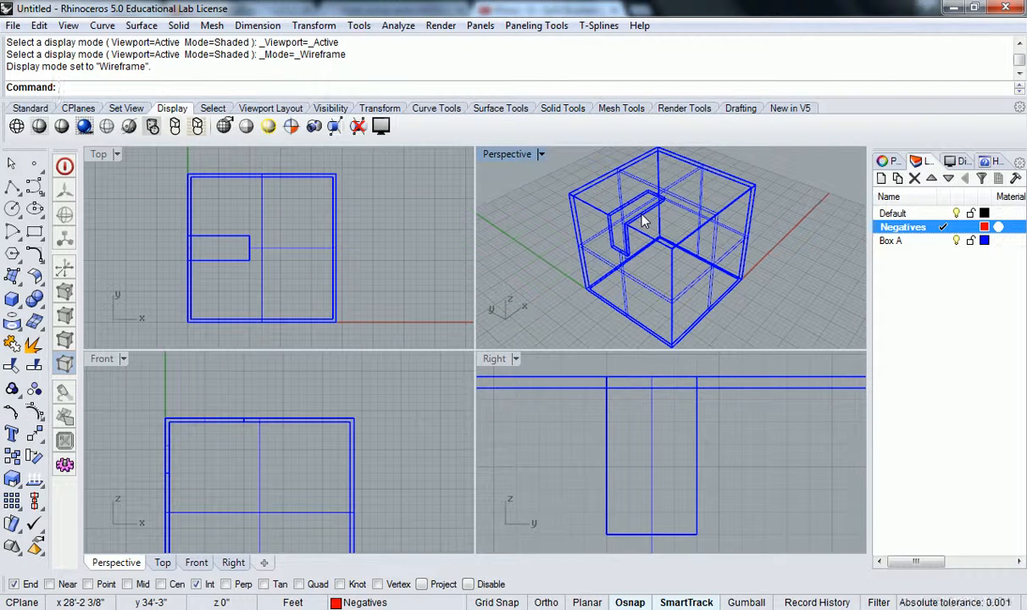
{"action": "right_click_drag", "start_coordinate": [643, 221], "coordinate": [729, 219]}
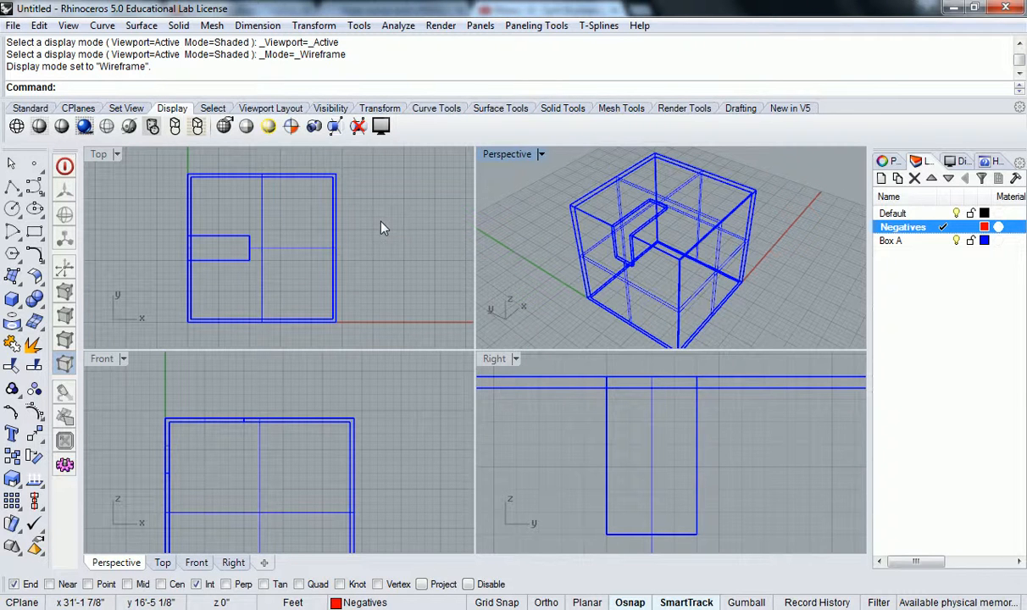
{"action": "right_click_drag", "start_coordinate": [759, 320], "coordinate": [747, 300]}
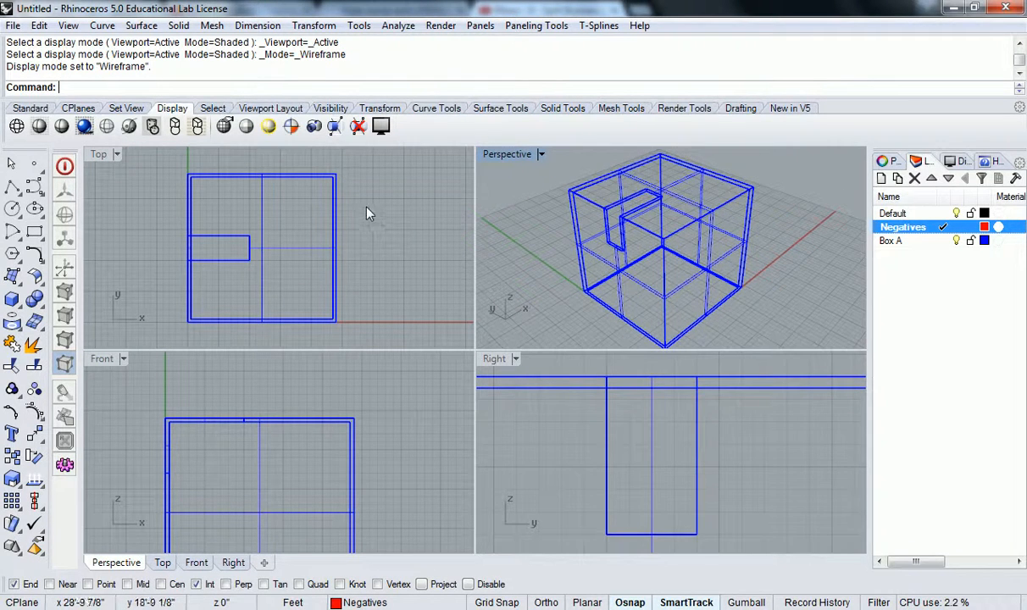
{"action": "type", "text": "CutPlane"}
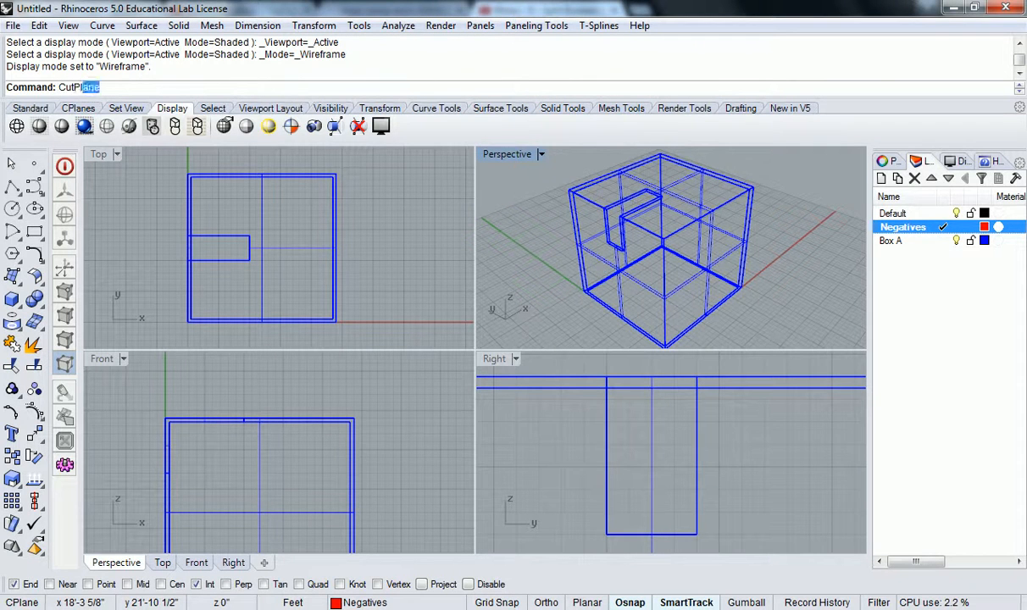
{"action": "key", "text": "Return"}
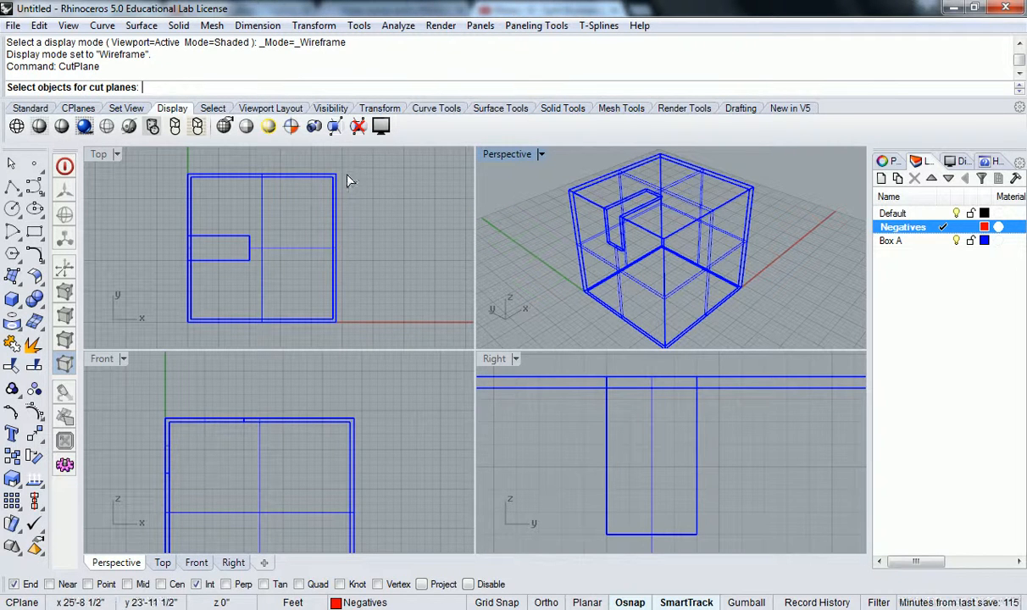
{"action": "key", "text": "Escape"}
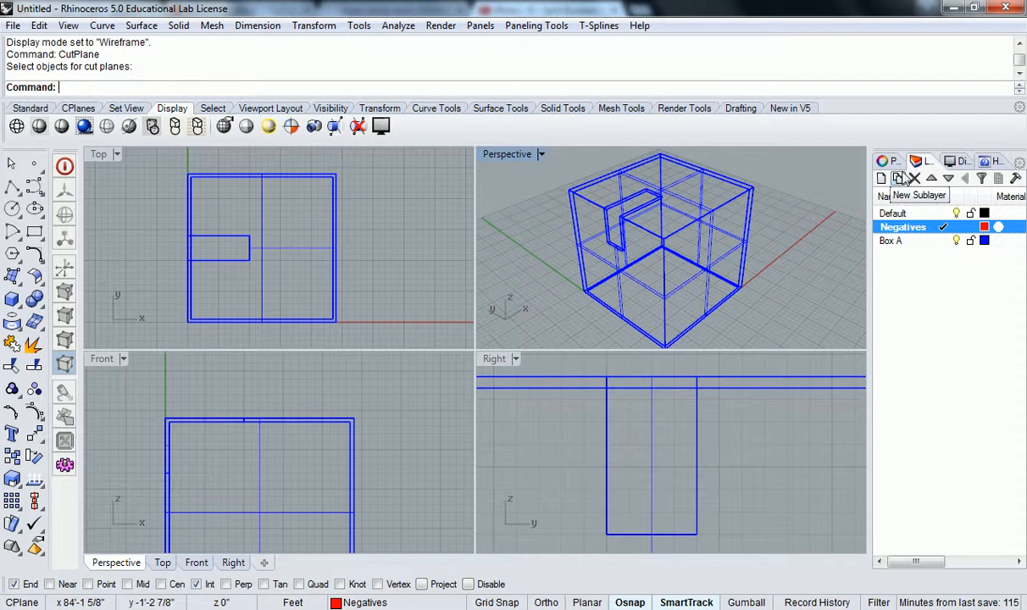
Step: Create a new layer named clips
{"action": "left_click", "coordinate": [886, 161]}
{"action": "left_click", "coordinate": [917, 161]}
{"action": "left_click", "coordinate": [882, 178]}
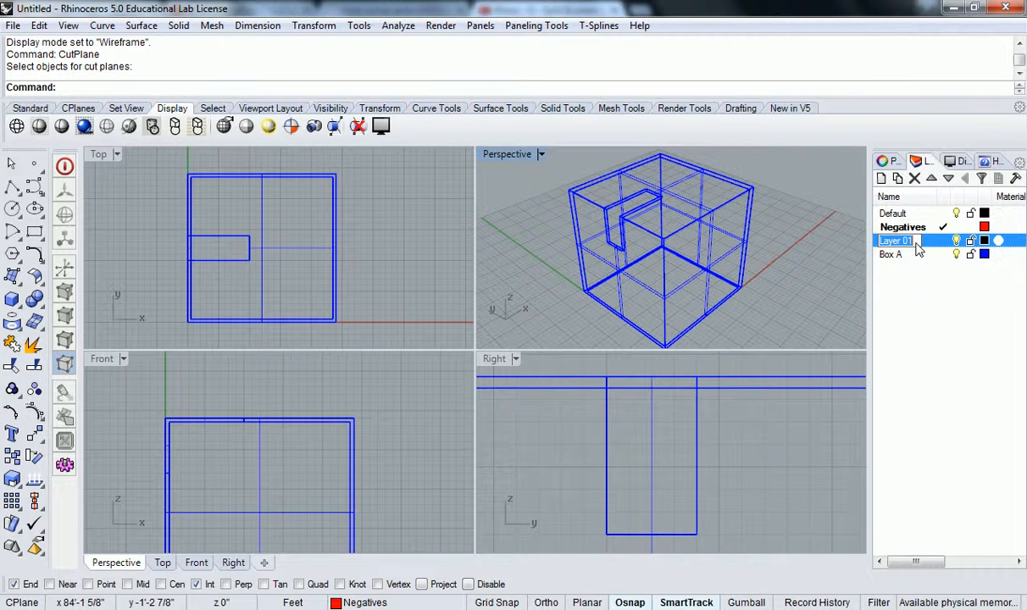
{"action": "type", "text": "clips"}
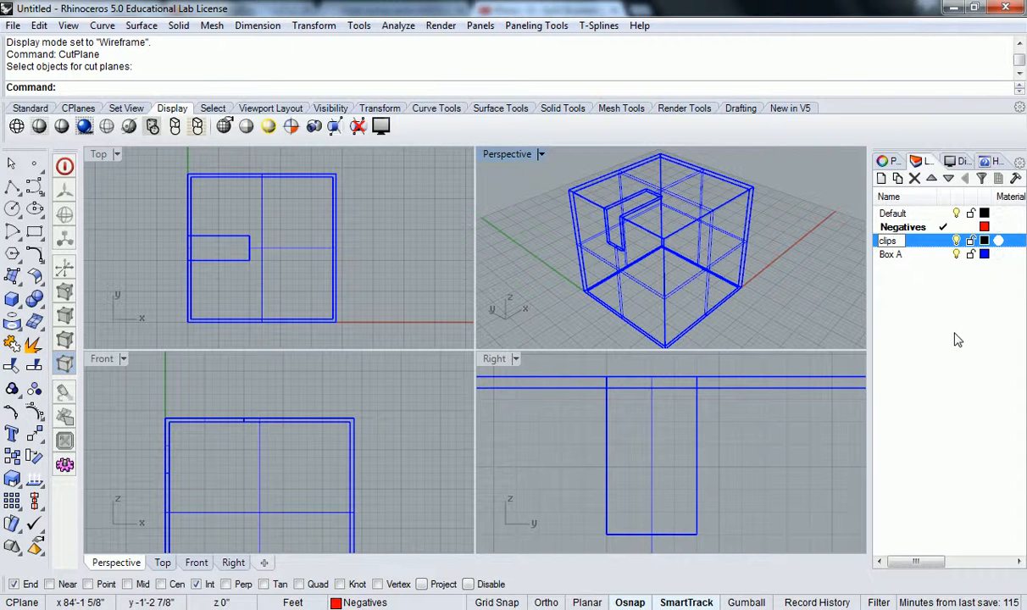
{"action": "left_click", "coordinate": [920, 291]}
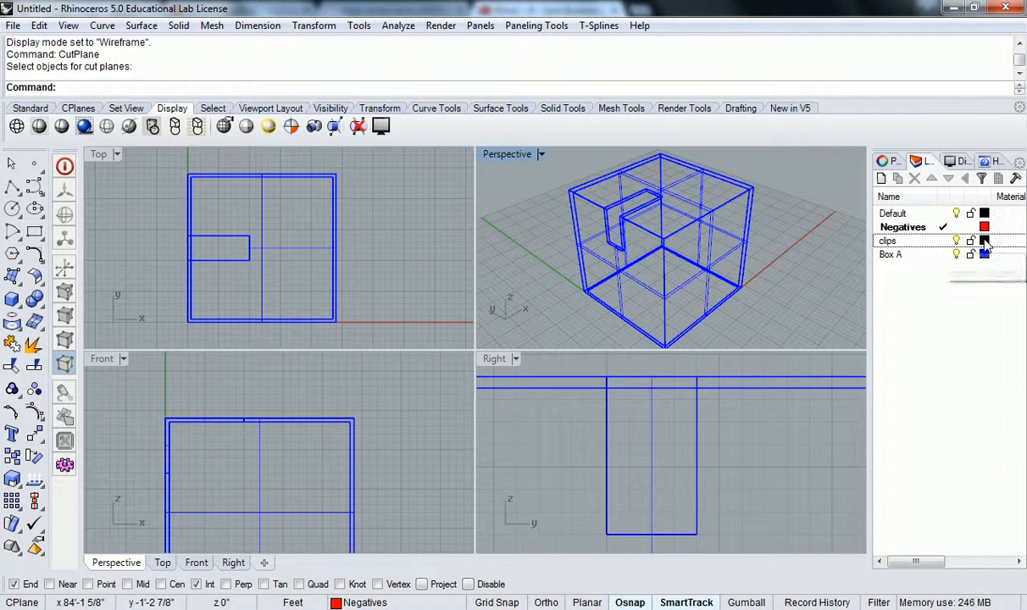
Step: Draw a rectangular clipping plane in the Right viewport that extends beyond the box on all sides
{"action": "right_click_drag", "start_coordinate": [403, 412], "coordinate": [385, 405]}
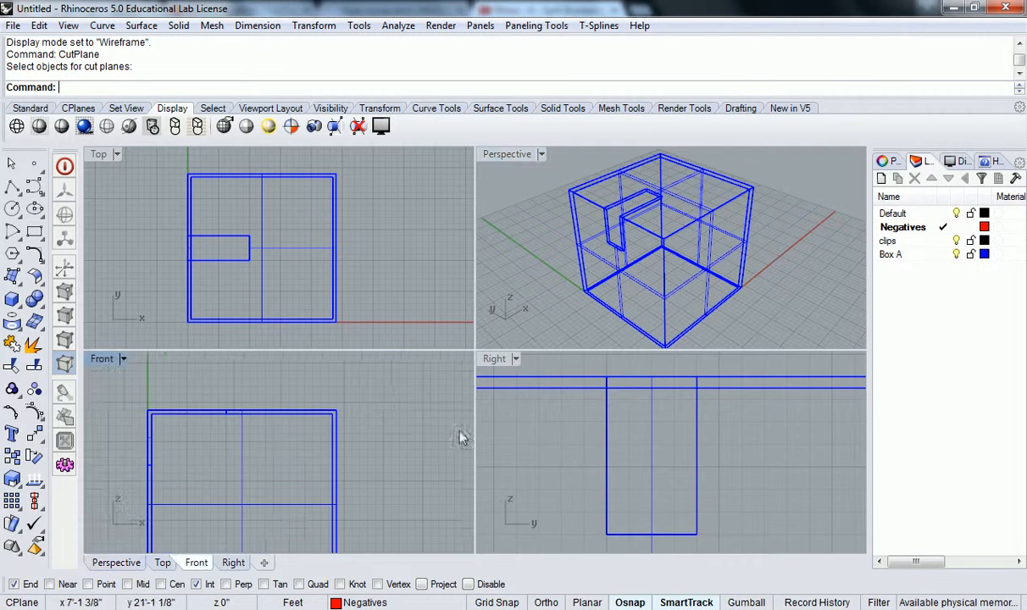
{"action": "scroll", "coordinate": [562, 426], "scroll_direction": "down", "scroll_amount": 14}
{"action": "right_click_drag", "start_coordinate": [578, 449], "coordinate": [633, 422]}
{"action": "type", "text": "ClippingPlane"}
{"action": "key", "text": "Return"}
{"action": "scroll", "coordinate": [634, 419], "scroll_direction": "down", "scroll_amount": 3}
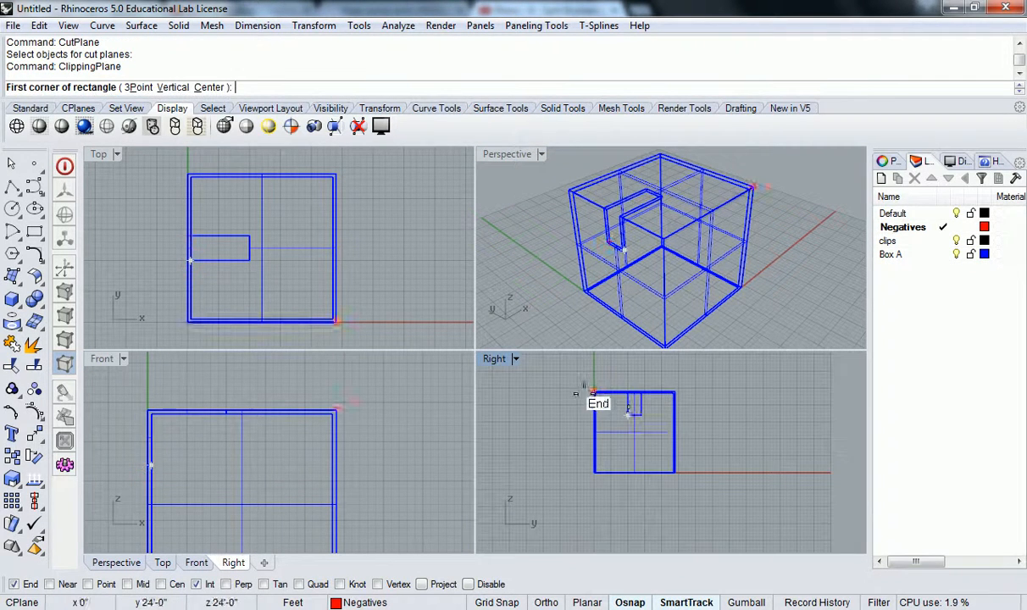
{"action": "left_click", "coordinate": [558, 370]}
{"action": "left_click", "coordinate": [709, 522]}
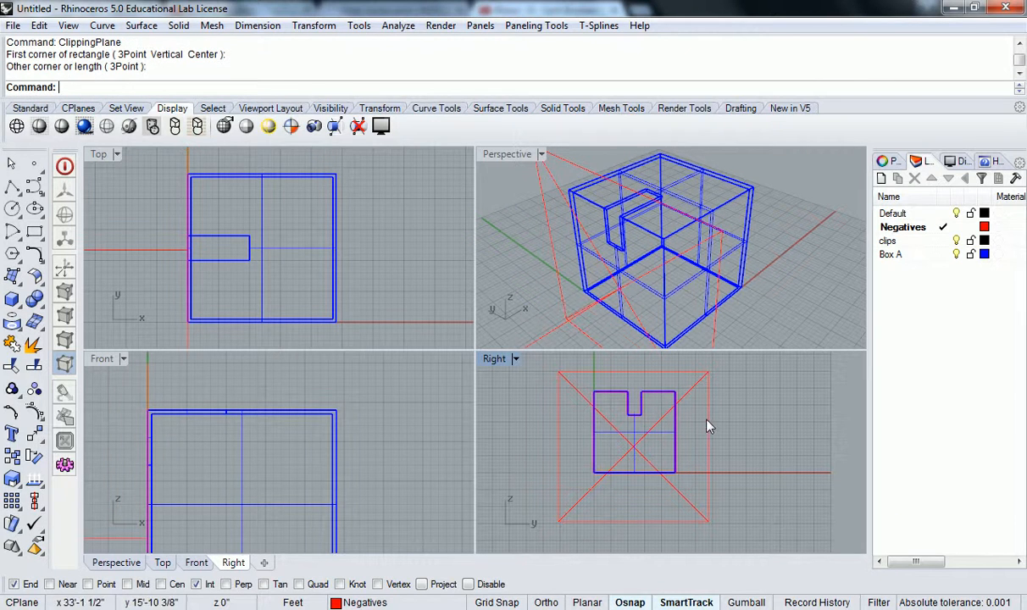
Step: Move the clipping plane about 22'-8 5/8" along X in the Top viewport, to just inside the box's wall opposite the slot
{"action": "left_click", "coordinate": [669, 314]}
{"action": "scroll", "coordinate": [328, 199], "scroll_direction": "down", "scroll_amount": 3}
{"action": "right_click_drag", "start_coordinate": [328, 199], "coordinate": [331, 246]}
{"action": "type", "text": "move"}
{"action": "key", "text": "Return"}
{"action": "left_click", "coordinate": [326, 177]}
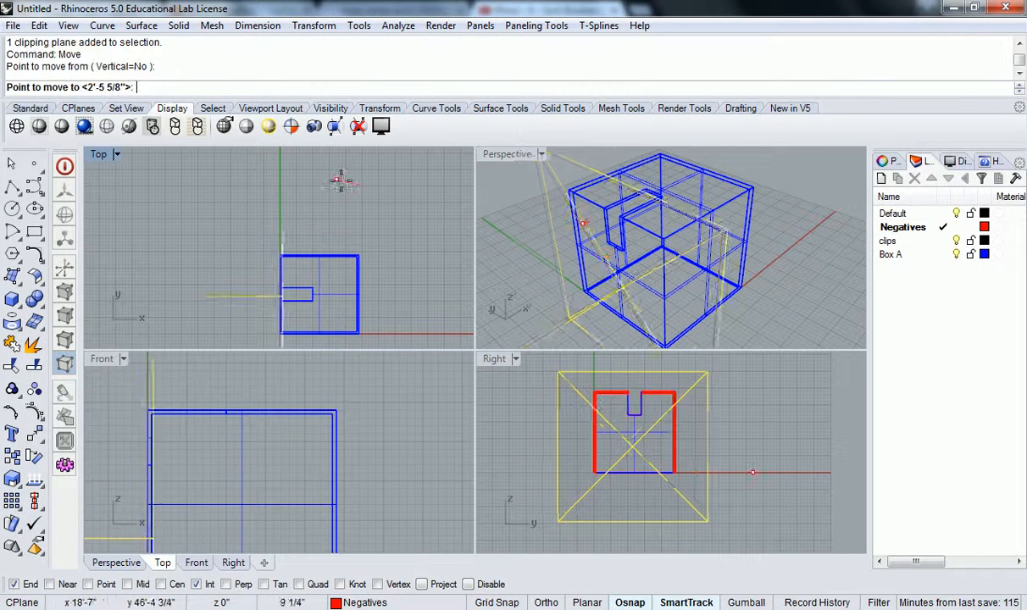
{"action": "left_click", "coordinate": [407, 181]}
{"action": "scroll", "coordinate": [411, 184], "scroll_direction": "down", "scroll_amount": 5}
{"action": "left_click", "coordinate": [400, 182]}
{"action": "right_click_drag", "start_coordinate": [400, 182], "coordinate": [330, 300]}
{"action": "left_click", "coordinate": [317, 243]}
{"action": "scroll", "coordinate": [317, 243], "scroll_direction": "down", "scroll_amount": 7}
{"action": "type", "text": "movef"}
{"action": "key", "text": "Return"}
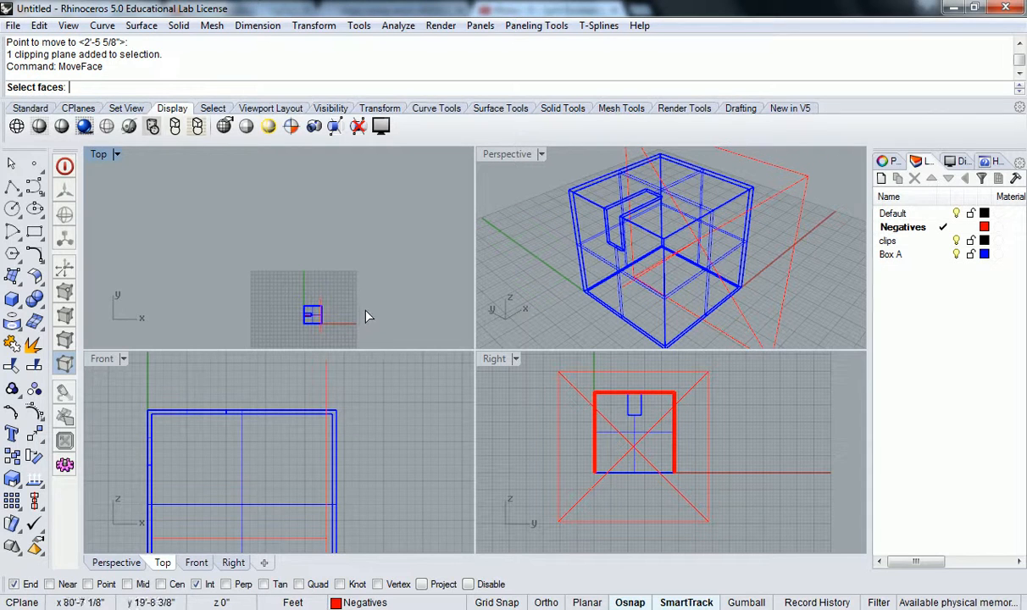
Step: Move the clipping plane along Y in the Top viewport so that it sits well clear of the box
{"action": "left_click", "coordinate": [323, 309]}
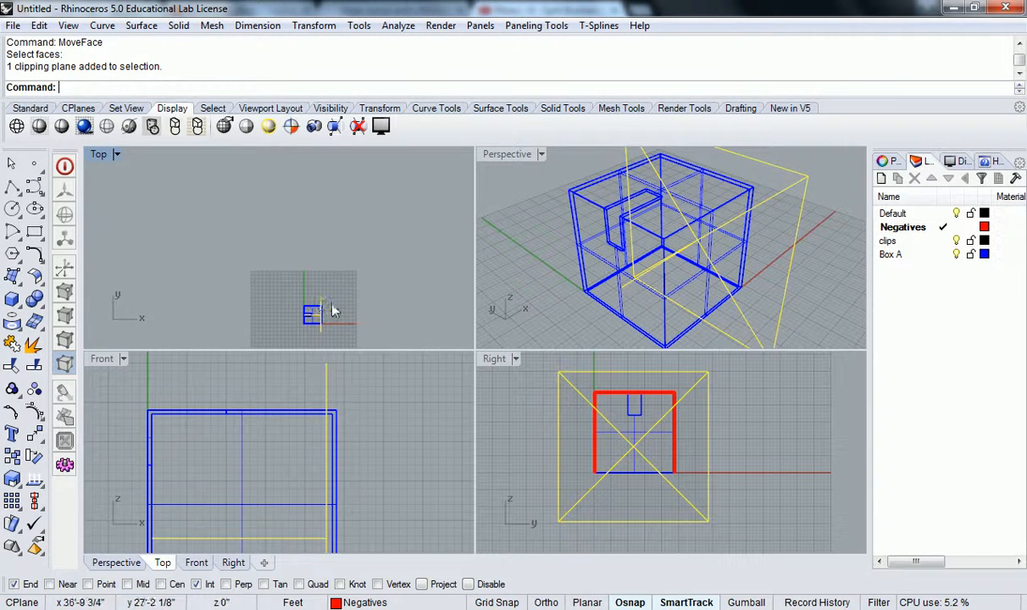
{"action": "type", "text": "m"}
{"action": "key", "text": "Return"}
{"action": "left_click", "coordinate": [386, 309]}
{"action": "left_click", "coordinate": [386, 242]}
{"action": "right_click_drag", "start_coordinate": [665, 218], "coordinate": [750, 241]}
Step: Make the clipping plane clip the Perspective view and stop it from clipping the Right view
{"action": "left_click", "coordinate": [756, 222]}
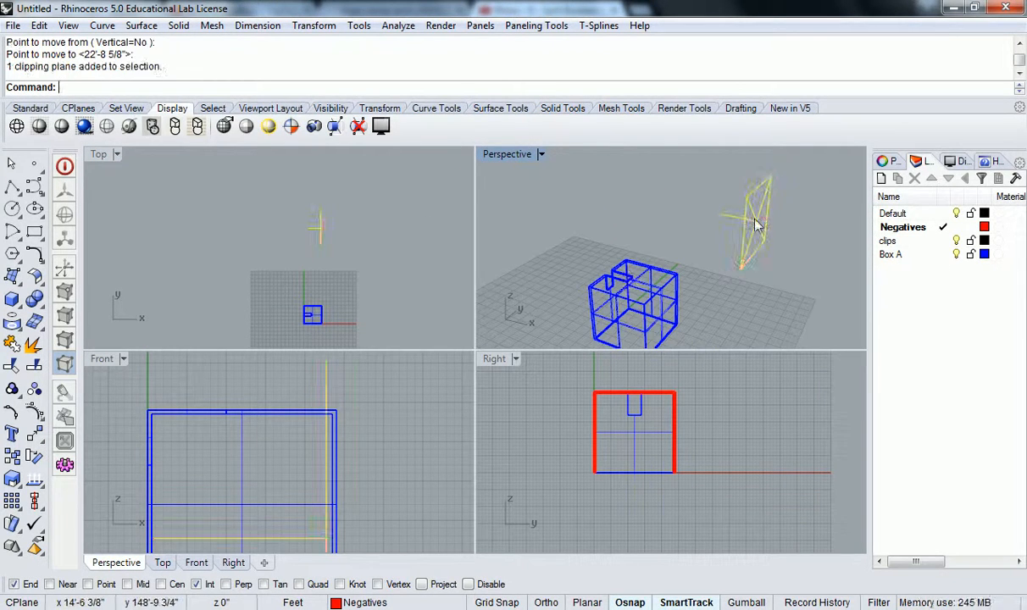
{"action": "scroll", "coordinate": [738, 447], "scroll_direction": "up", "scroll_amount": 4}
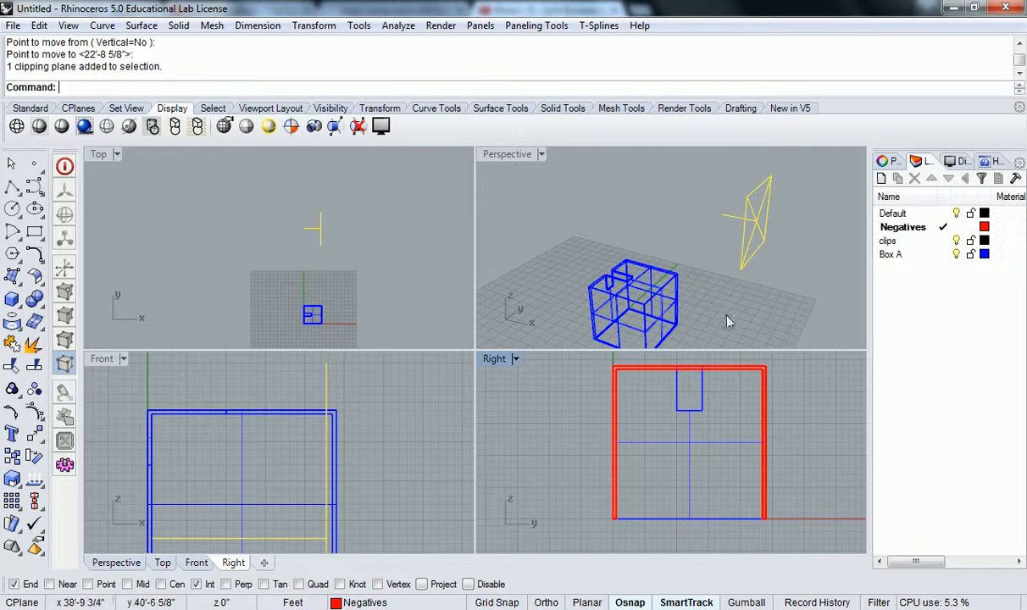
{"action": "left_click", "coordinate": [887, 161]}
{"action": "left_click", "coordinate": [934, 184]}
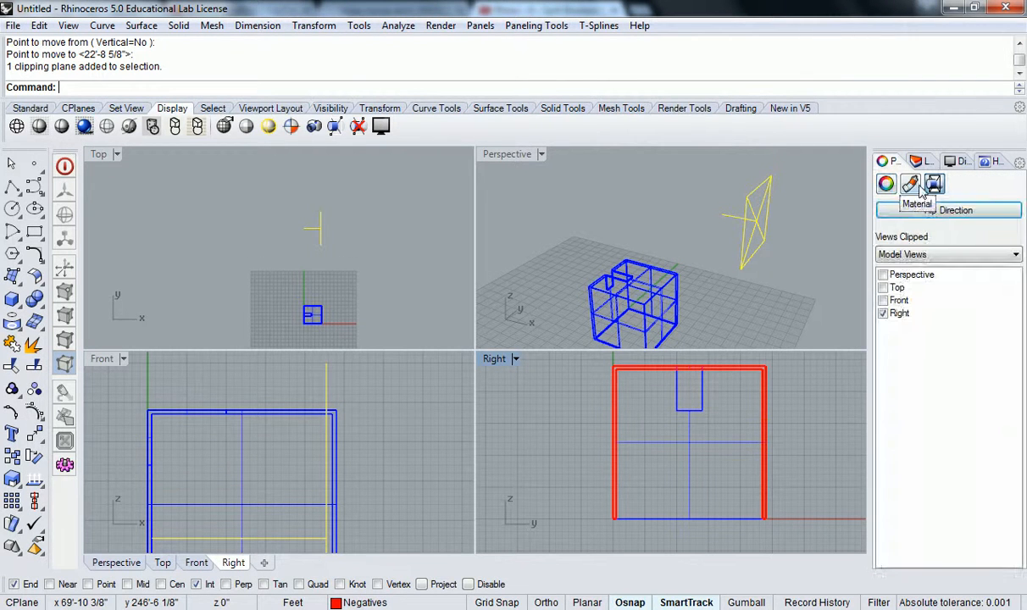
{"action": "left_click", "coordinate": [888, 277]}
{"action": "left_click", "coordinate": [885, 277]}
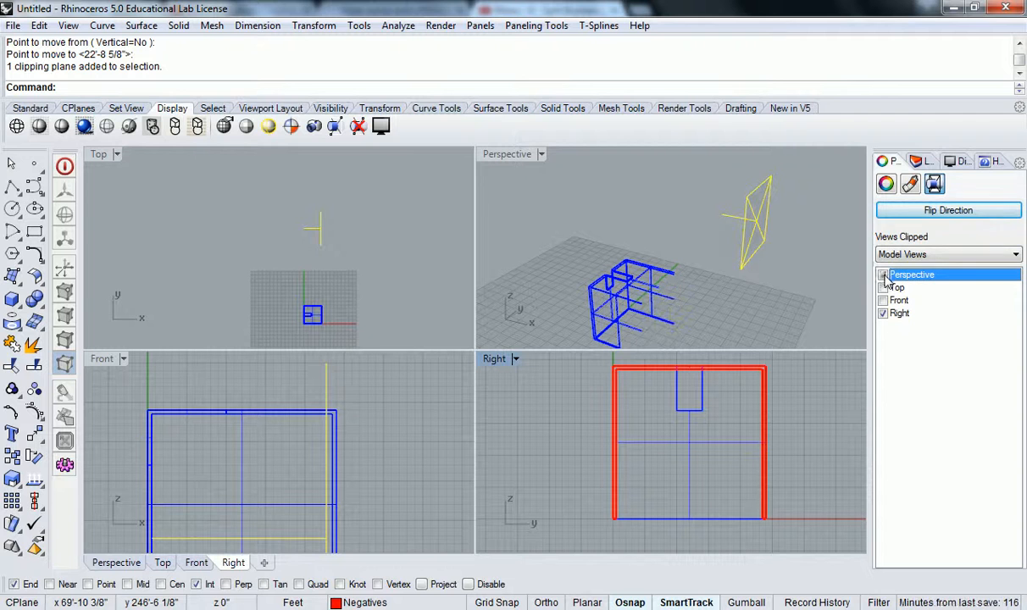
{"action": "left_click", "coordinate": [699, 218]}
{"action": "left_click", "coordinate": [761, 242]}
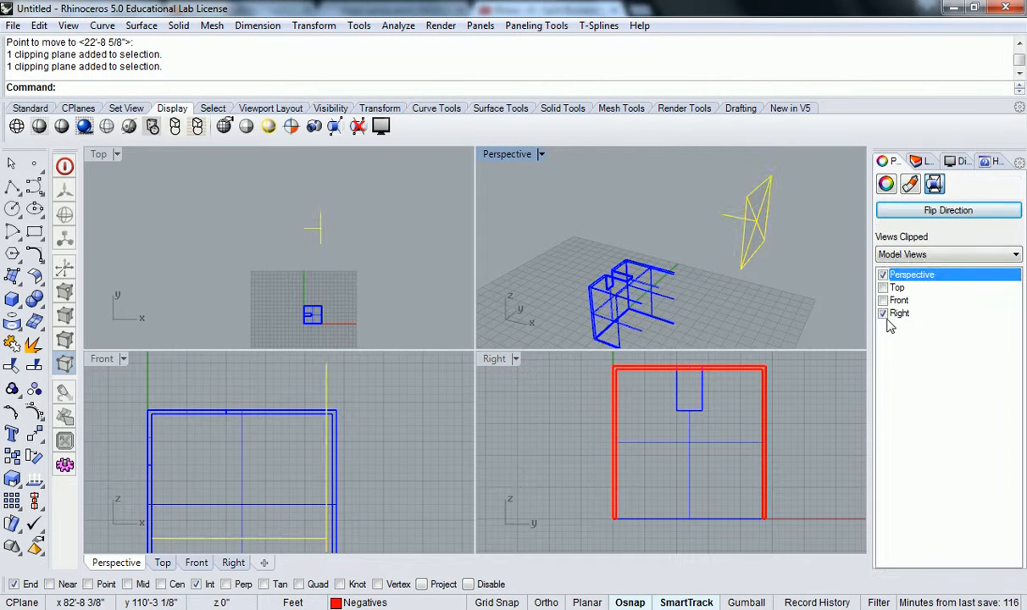
{"action": "left_click", "coordinate": [885, 260]}
Step: Turn on the Gumball and shift the clipping plane along X to about a third of the box's width from the slotted side
{"action": "left_click", "coordinate": [678, 248]}
{"action": "right_click_drag", "start_coordinate": [678, 249], "coordinate": [640, 208], "text": "shift"}
{"action": "scroll", "coordinate": [645, 250], "scroll_direction": "up", "scroll_amount": 8}
{"action": "right_click_drag", "start_coordinate": [644, 250], "coordinate": [693, 251]}
{"action": "scroll", "coordinate": [693, 250], "scroll_direction": "down", "scroll_amount": 6}
{"action": "left_click", "coordinate": [787, 176]}
{"action": "right_click_drag", "start_coordinate": [744, 221], "coordinate": [731, 245], "text": "shift"}
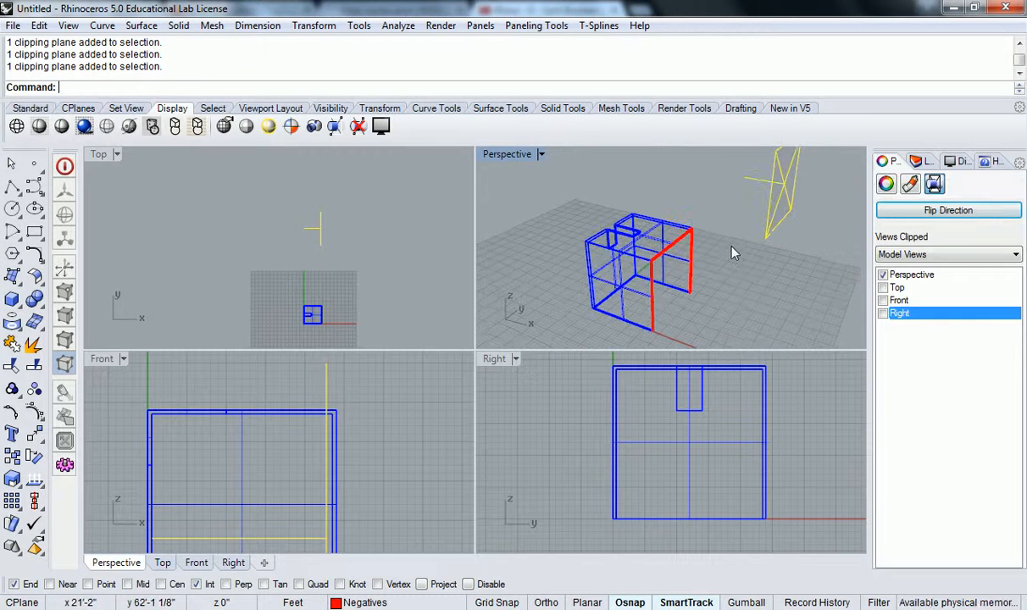
{"action": "left_click", "coordinate": [746, 602]}
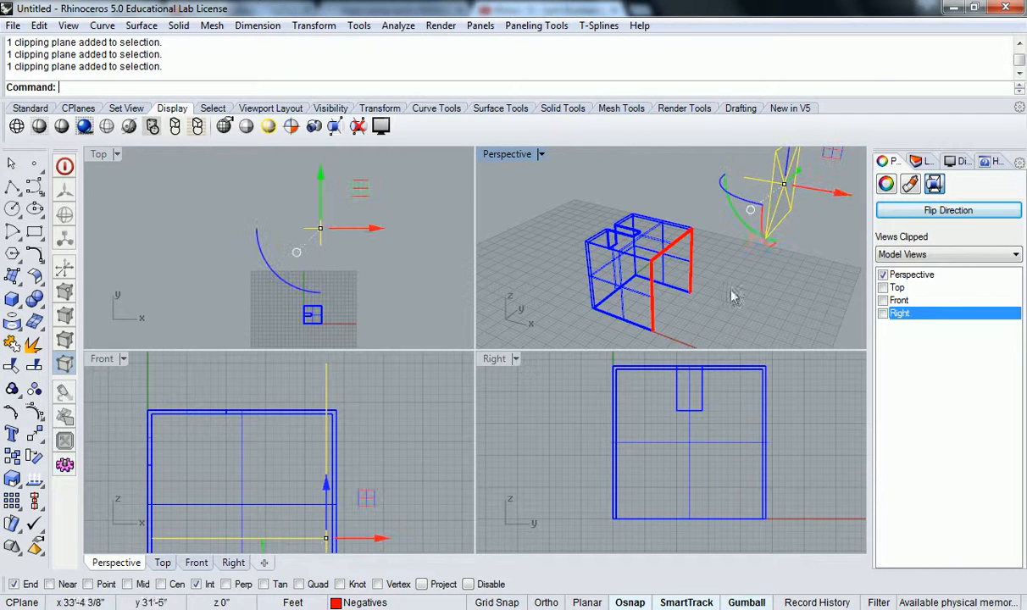
{"action": "left_click_drag", "start_coordinate": [840, 196], "coordinate": [806, 191]}
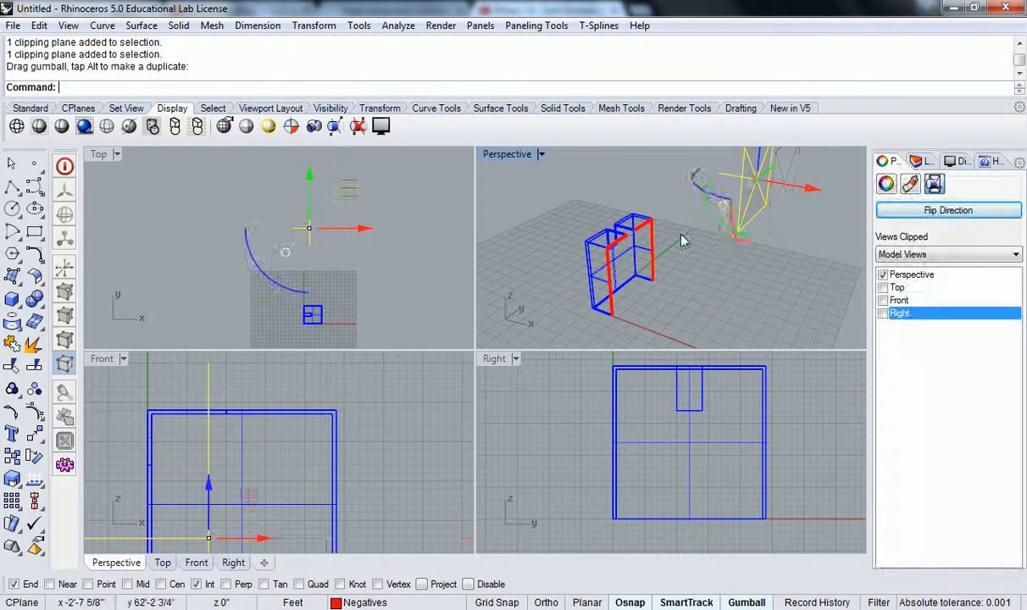
{"action": "scroll", "coordinate": [629, 222], "scroll_direction": "up", "scroll_amount": 5}
{"action": "scroll", "coordinate": [588, 267], "scroll_direction": "up", "scroll_amount": 3}
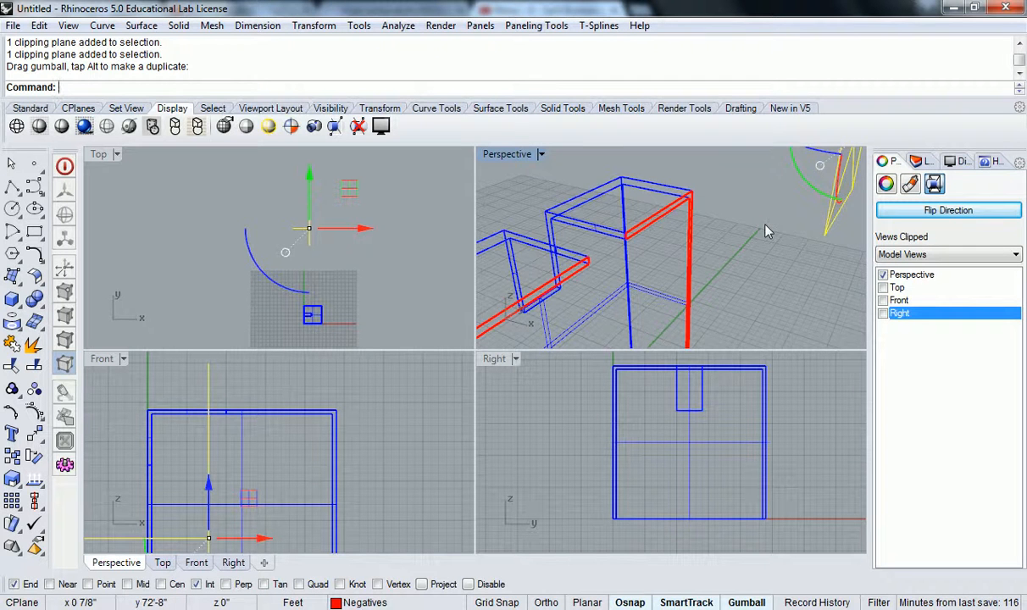
Step: Shift the clipping plane back along X to just inside the box's wall opposite the slot, then deselect it
{"action": "scroll", "coordinate": [727, 222], "scroll_direction": "down", "scroll_amount": 6}
{"action": "right_click_drag", "start_coordinate": [784, 264], "coordinate": [759, 185]}
{"action": "left_click_drag", "start_coordinate": [759, 185], "coordinate": [817, 219]}
{"action": "left_click", "coordinate": [710, 300]}
{"action": "right_click_drag", "start_coordinate": [591, 269], "coordinate": [713, 227], "text": "shift"}
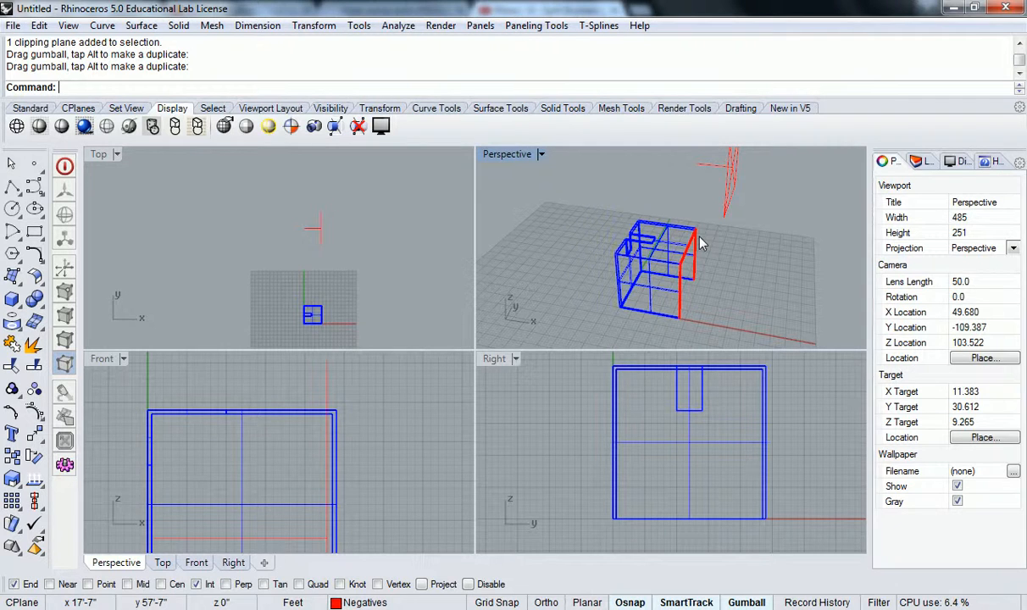
{"action": "right_click_drag", "start_coordinate": [372, 254], "coordinate": [380, 202]}
{"action": "scroll", "coordinate": [349, 267], "scroll_direction": "up", "scroll_amount": 6}
{"action": "type", "text": "m"}
{"action": "key", "text": "Return"}
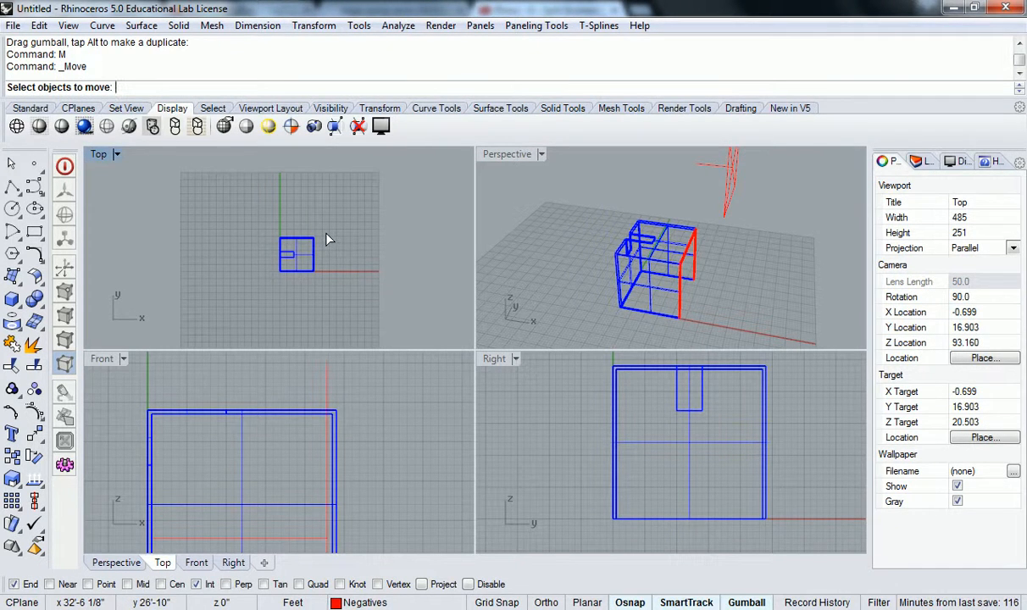
{"action": "right_click_drag", "start_coordinate": [348, 456], "coordinate": [405, 397]}
{"action": "scroll", "coordinate": [394, 400], "scroll_direction": "down", "scroll_amount": 5}
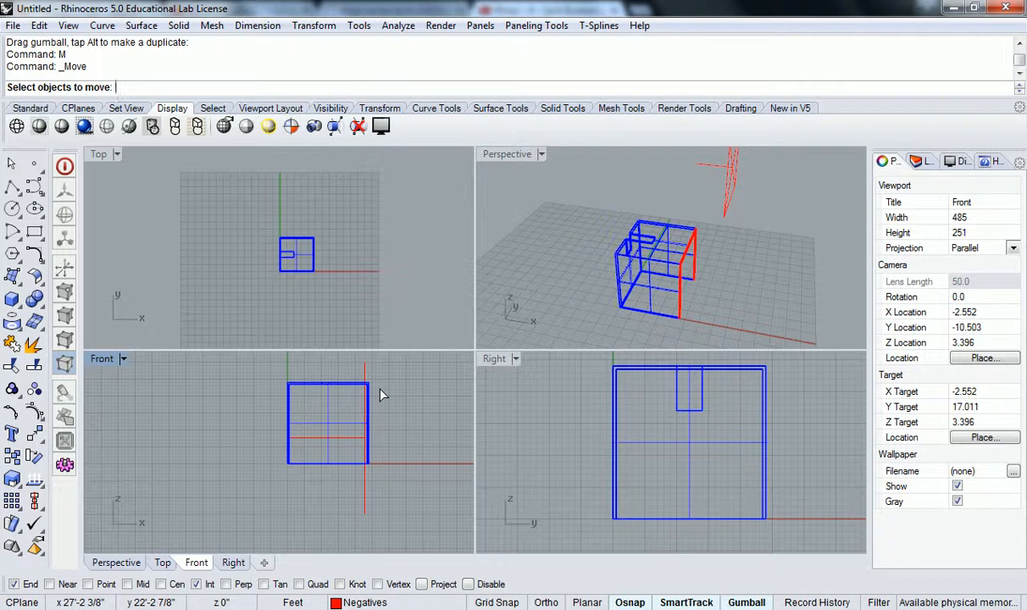
{"action": "scroll", "coordinate": [552, 408], "scroll_direction": "up", "scroll_amount": 5}
{"action": "scroll", "coordinate": [760, 419], "scroll_direction": "down", "scroll_amount": 6}
{"action": "right_click_drag", "start_coordinate": [781, 416], "coordinate": [715, 426]}
{"action": "right_click_drag", "start_coordinate": [403, 418], "coordinate": [355, 427]}
{"action": "scroll", "coordinate": [308, 430], "scroll_direction": "up", "scroll_amount": 4}
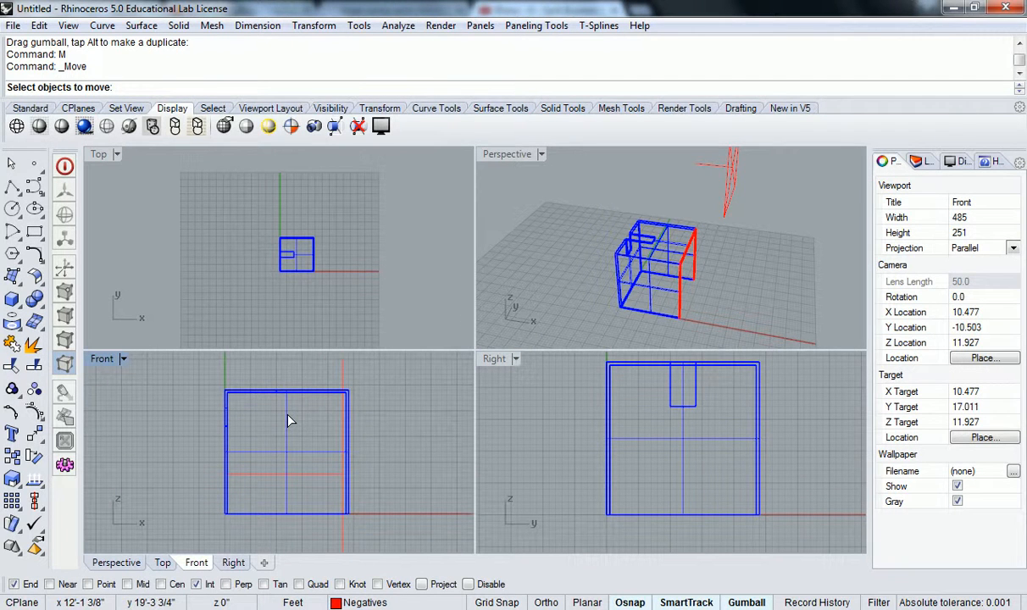
{"action": "left_click", "coordinate": [329, 476]}
{"action": "type", "text": "hide"}
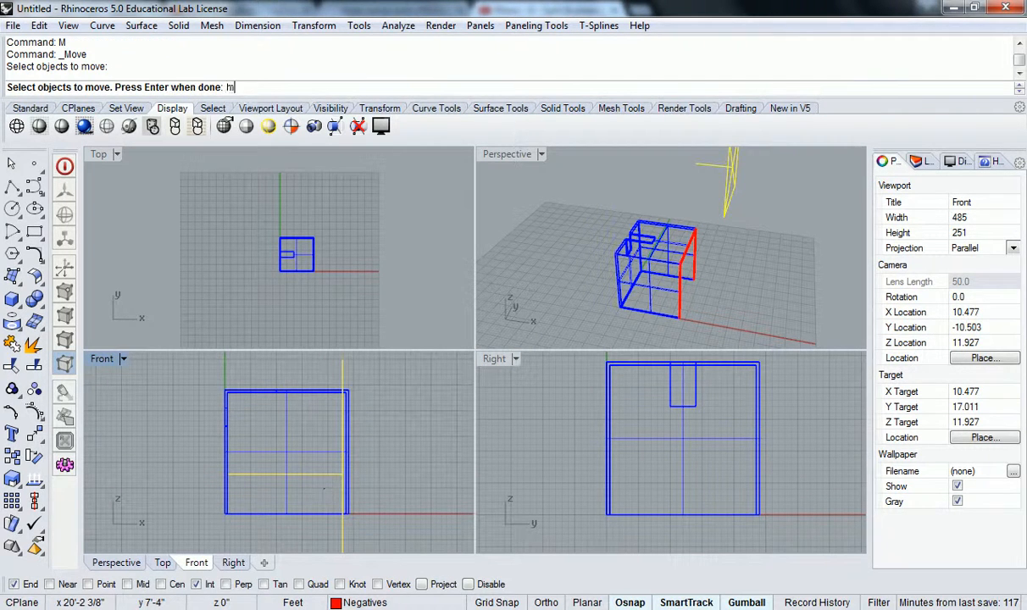
{"action": "key", "text": "Return"}
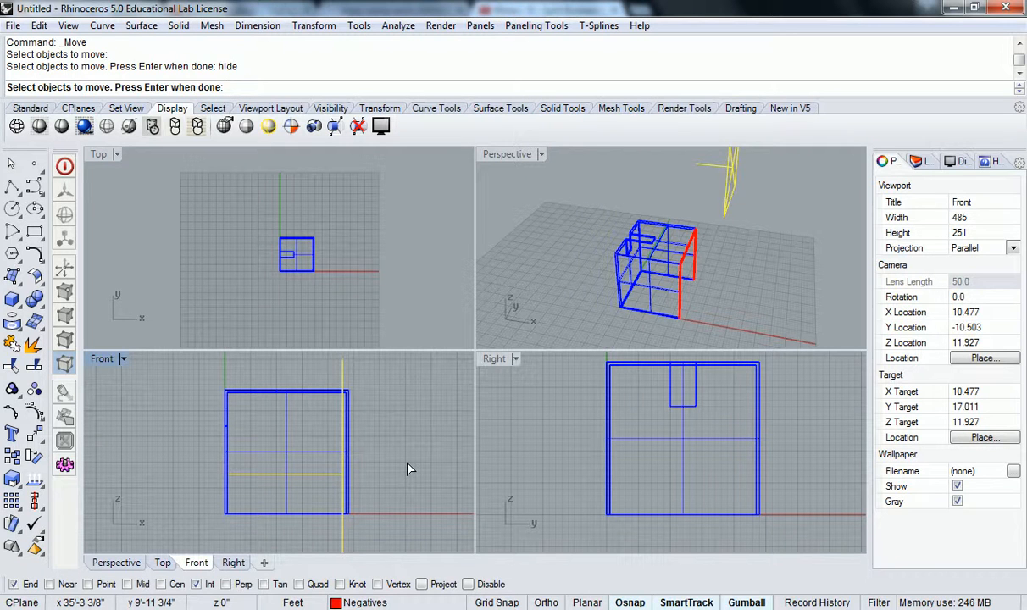
{"action": "key", "text": "Escape"}
{"action": "type", "text": "Hi"}
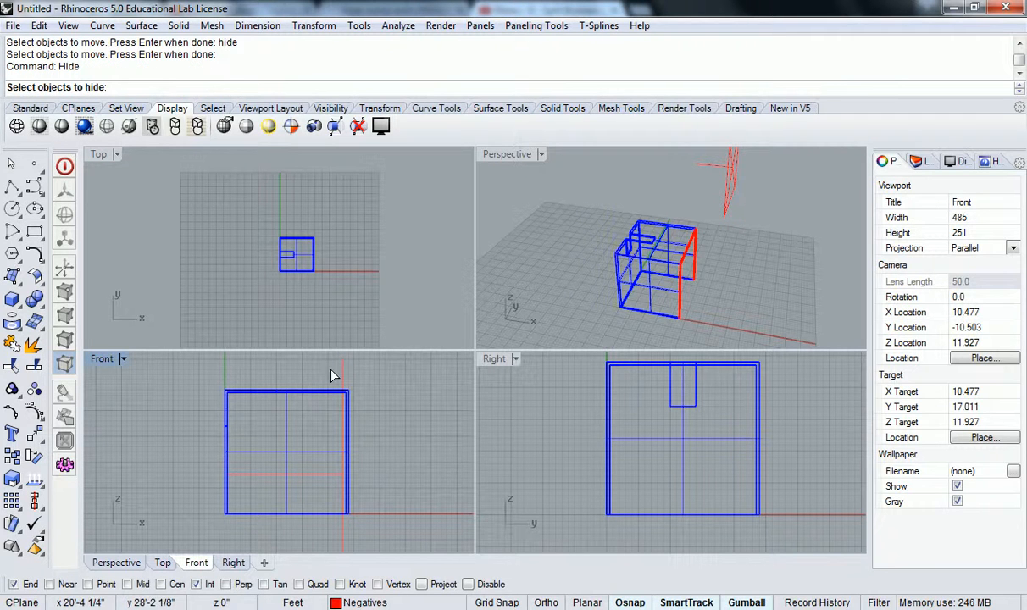
{"action": "key", "text": "Return"}
{"action": "left_click", "coordinate": [344, 378]}
{"action": "key", "text": "Escape"}
Step: Change the clipping plane's object layer to clips and turn the clips layer off
{"action": "left_click", "coordinate": [922, 161]}
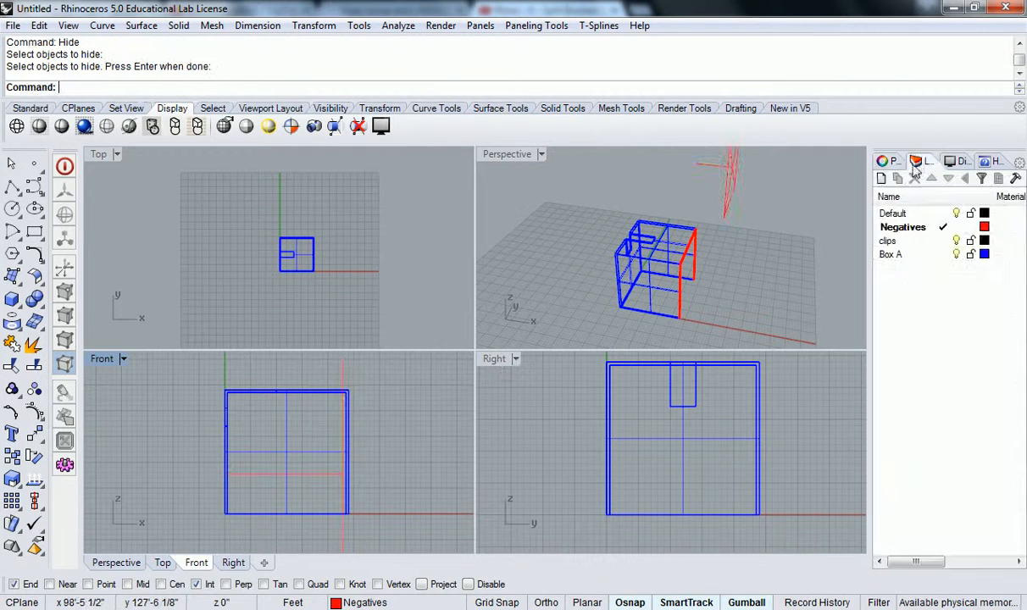
{"action": "right_click", "coordinate": [909, 241]}
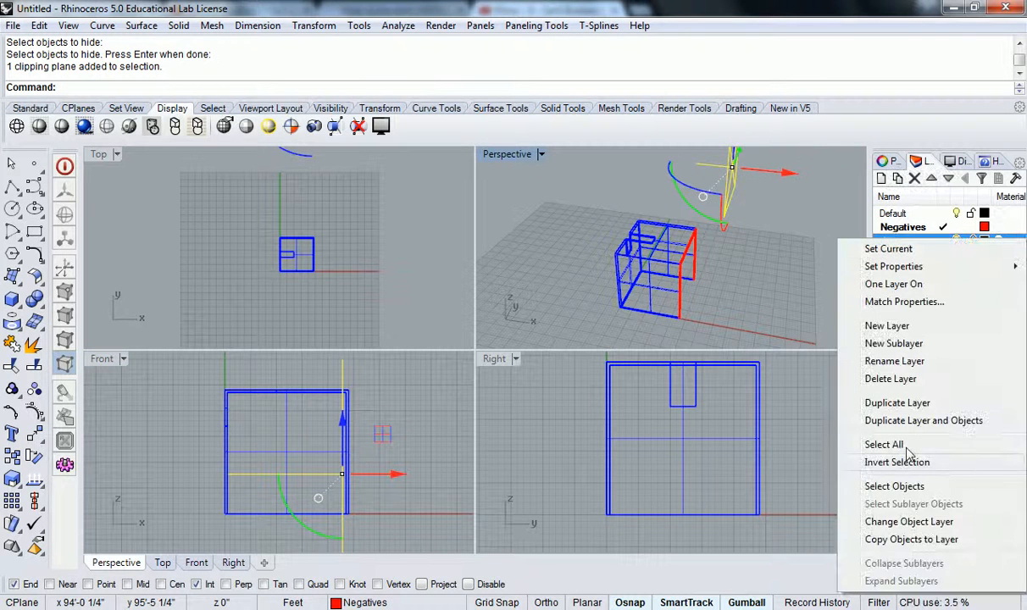
{"action": "left_click", "coordinate": [906, 521]}
{"action": "left_click", "coordinate": [946, 290]}
{"action": "left_click", "coordinate": [957, 241]}
Step: Create a new layer named Slab and set its layer colour to Brown
{"action": "right_click_drag", "start_coordinate": [807, 238], "coordinate": [314, 223]}
{"action": "scroll", "coordinate": [322, 234], "scroll_direction": "up", "scroll_amount": 3}
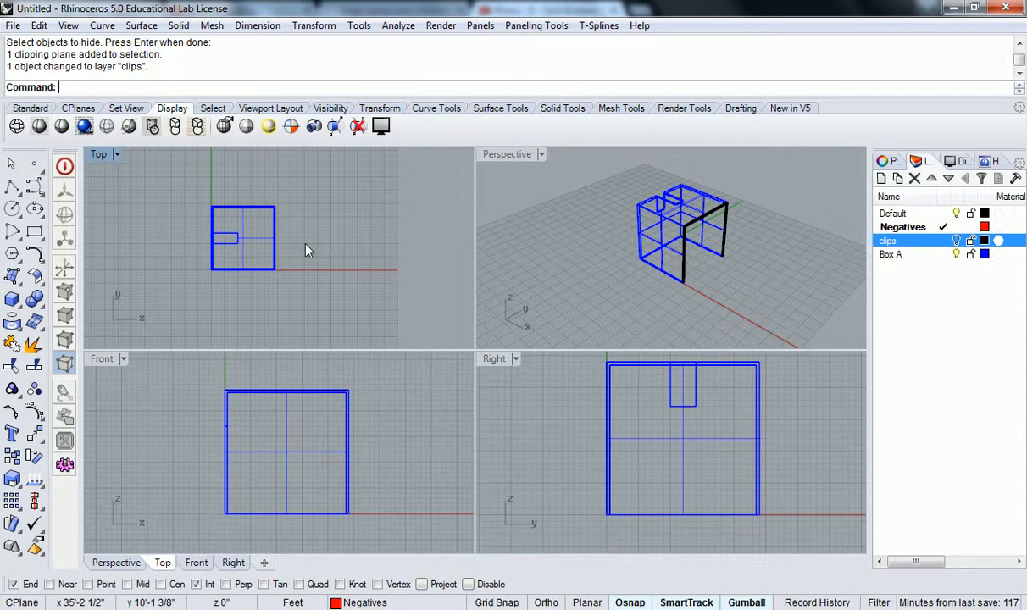
{"action": "right_click_drag", "start_coordinate": [263, 234], "coordinate": [283, 245]}
{"action": "scroll", "coordinate": [366, 229], "scroll_direction": "up", "scroll_amount": 4}
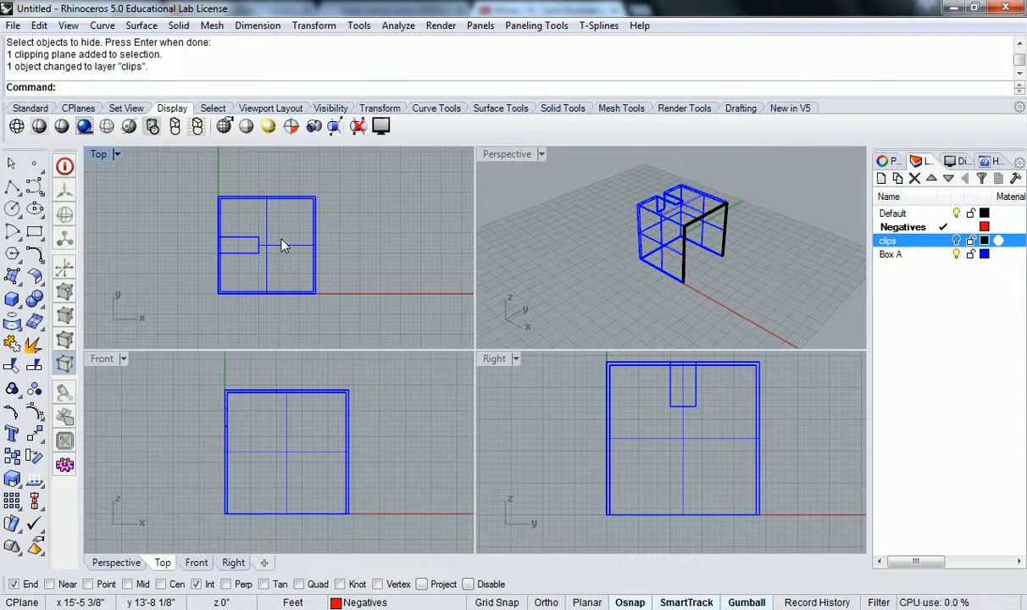
{"action": "right_click_drag", "start_coordinate": [333, 453], "coordinate": [369, 422]}
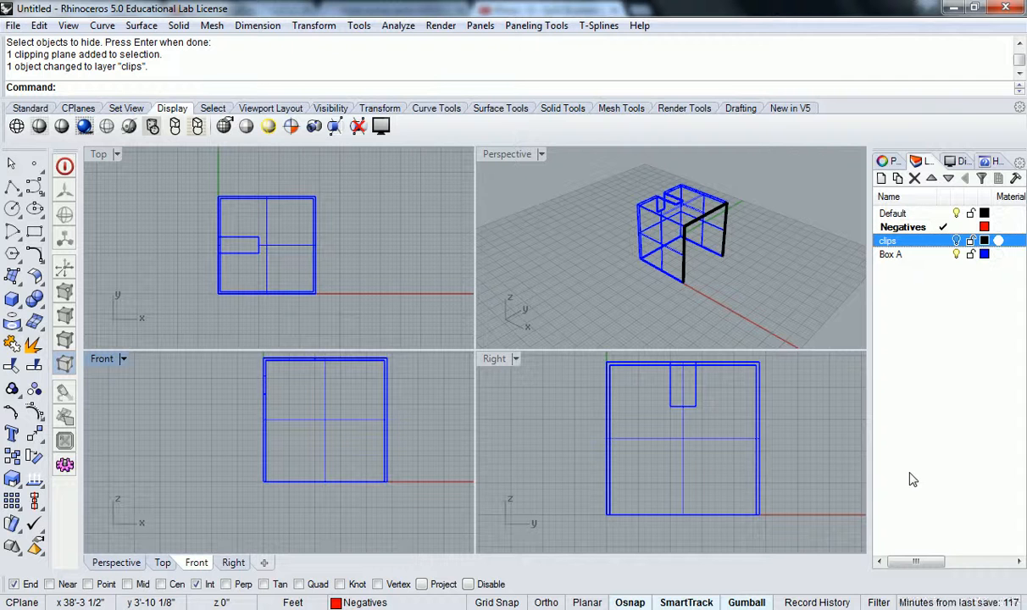
{"action": "left_click", "coordinate": [881, 178]}
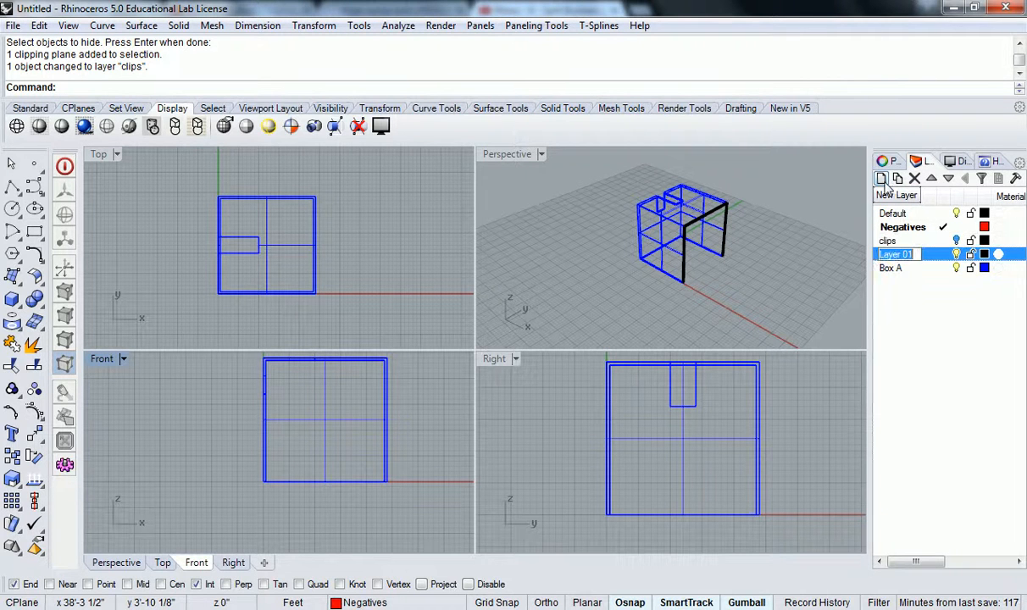
{"action": "type", "text": "Flab"}
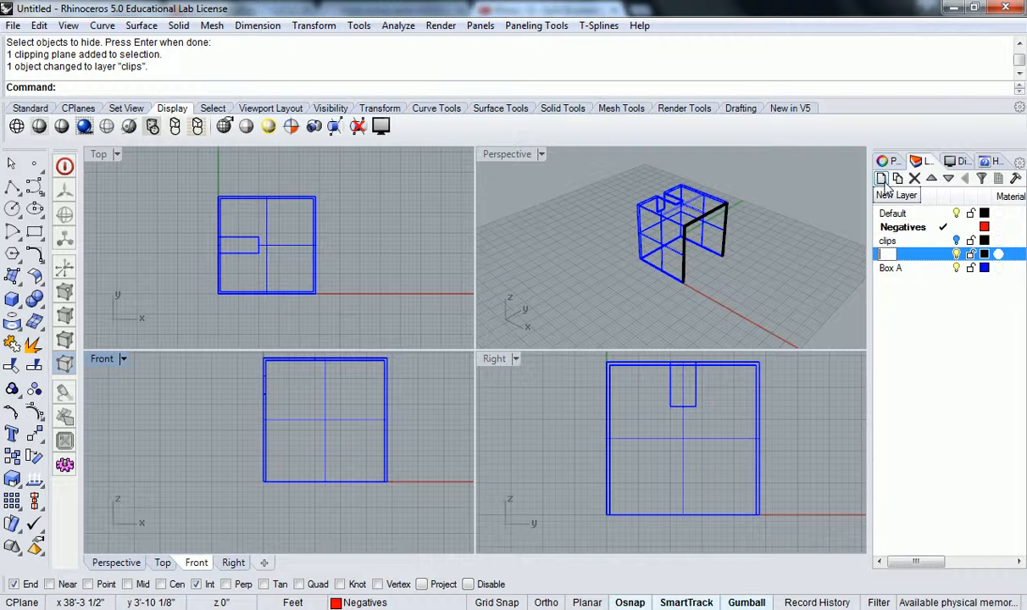
{"action": "left_click", "coordinate": [963, 308]}
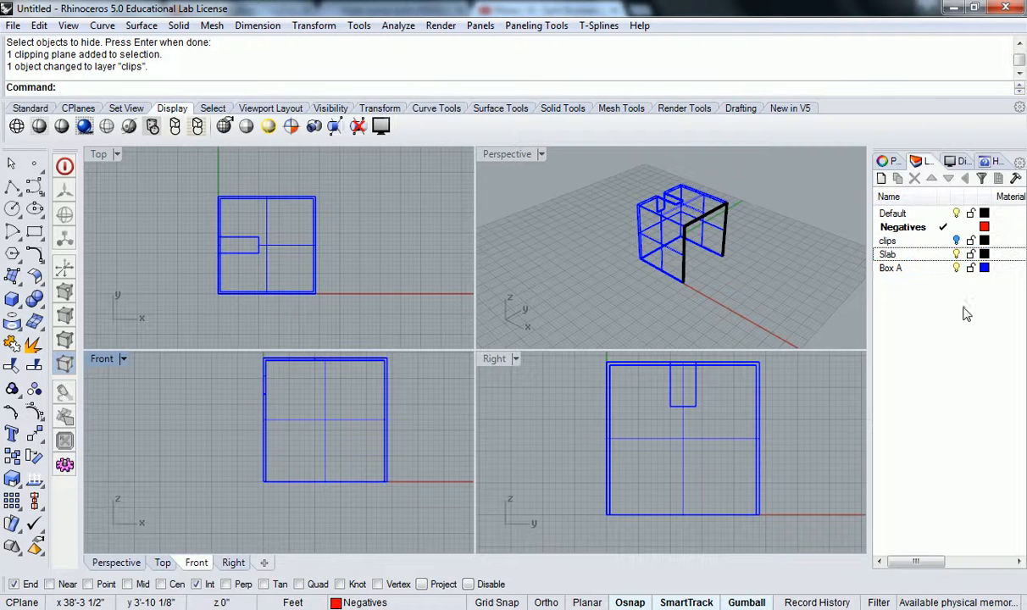
{"action": "left_click", "coordinate": [985, 256]}
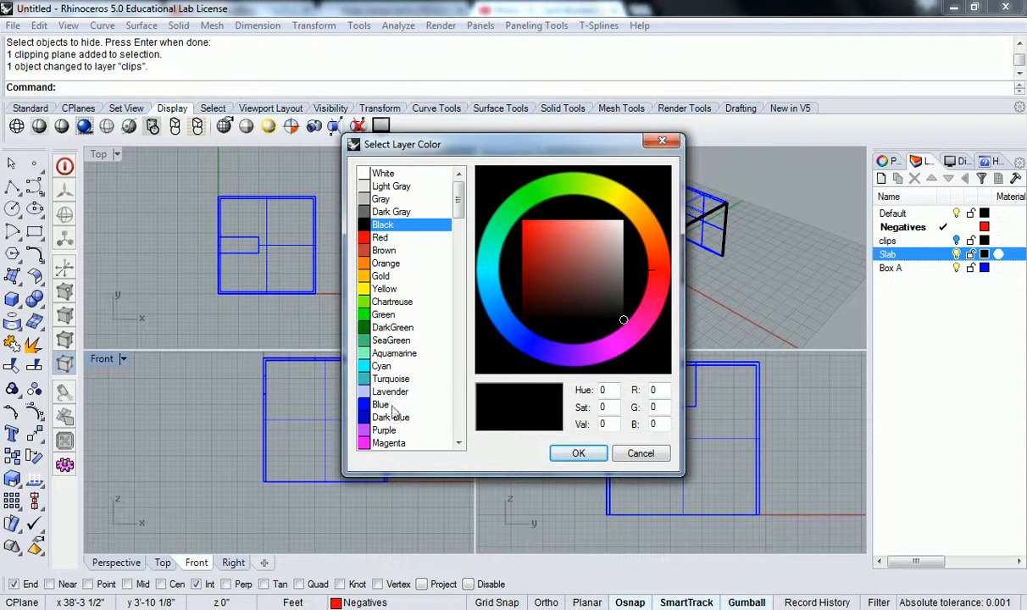
{"action": "left_click", "coordinate": [356, 250]}
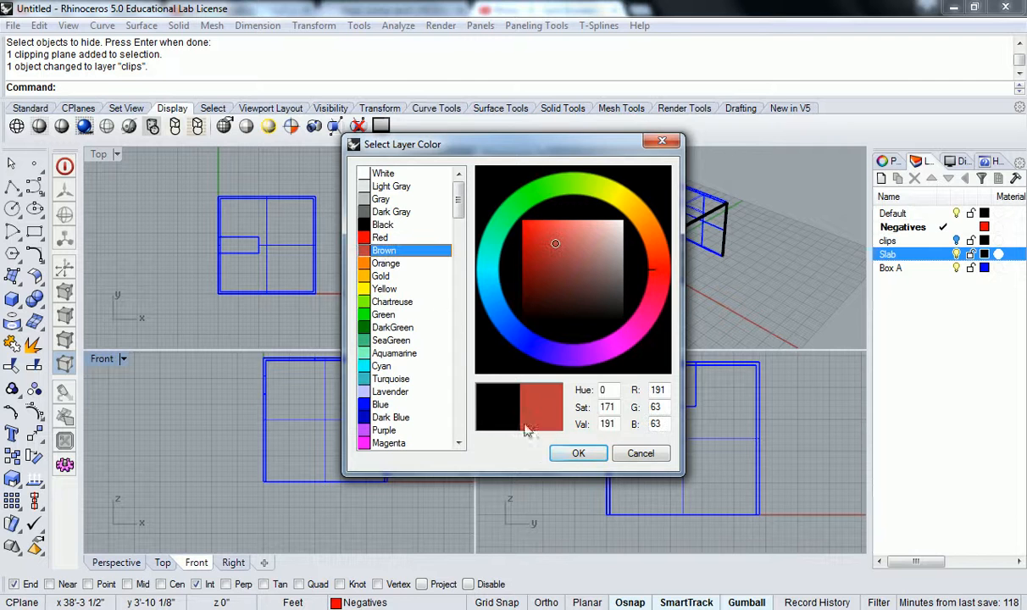
{"action": "left_click", "coordinate": [580, 454]}
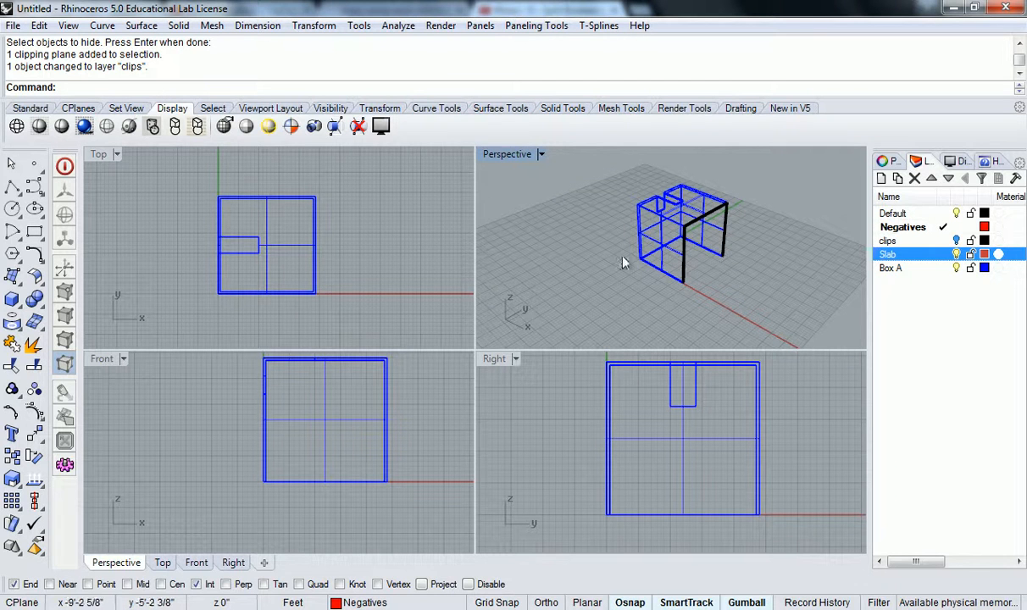
Step: Start a solid box and make Slab the current layer
{"action": "right_click_drag", "start_coordinate": [314, 273], "coordinate": [333, 264]}
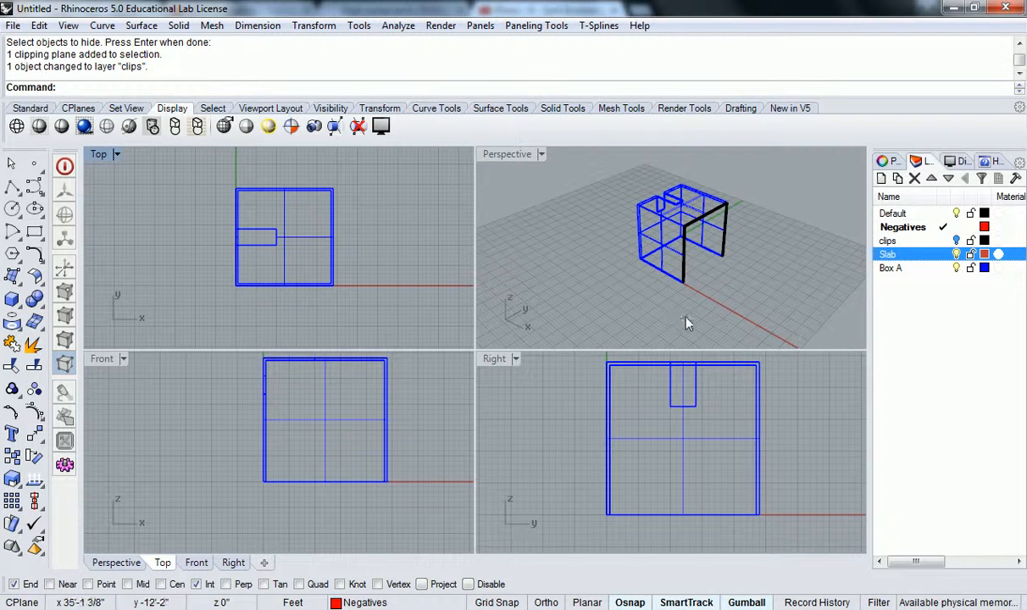
{"action": "right_click_drag", "start_coordinate": [643, 301], "coordinate": [669, 305]}
{"action": "scroll", "coordinate": [729, 457], "scroll_direction": "down", "scroll_amount": 3}
{"action": "right_click_drag", "start_coordinate": [795, 494], "coordinate": [734, 477]}
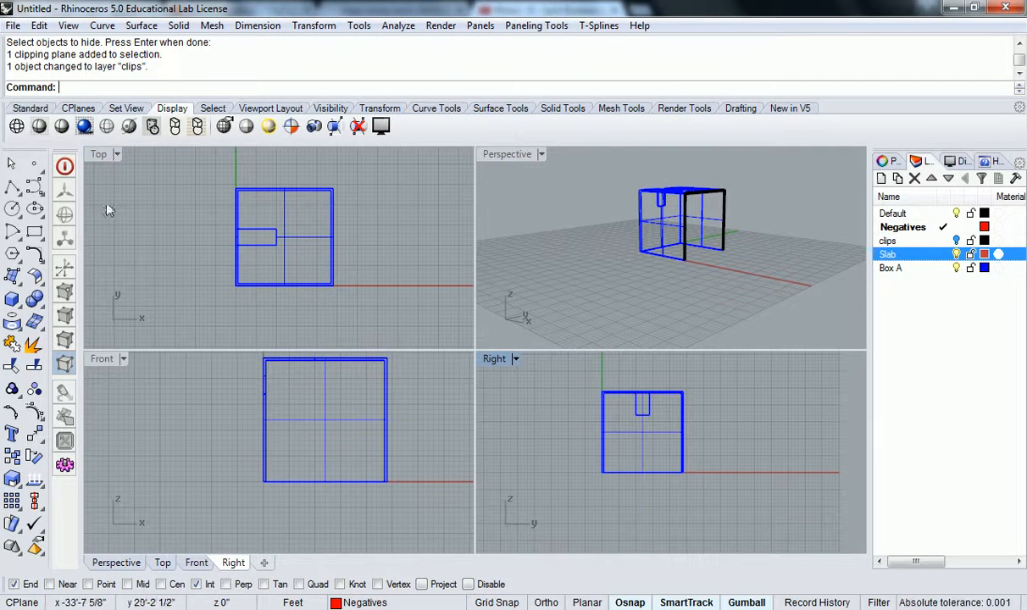
{"action": "left_click", "coordinate": [11, 304]}
{"action": "left_click", "coordinate": [942, 254]}
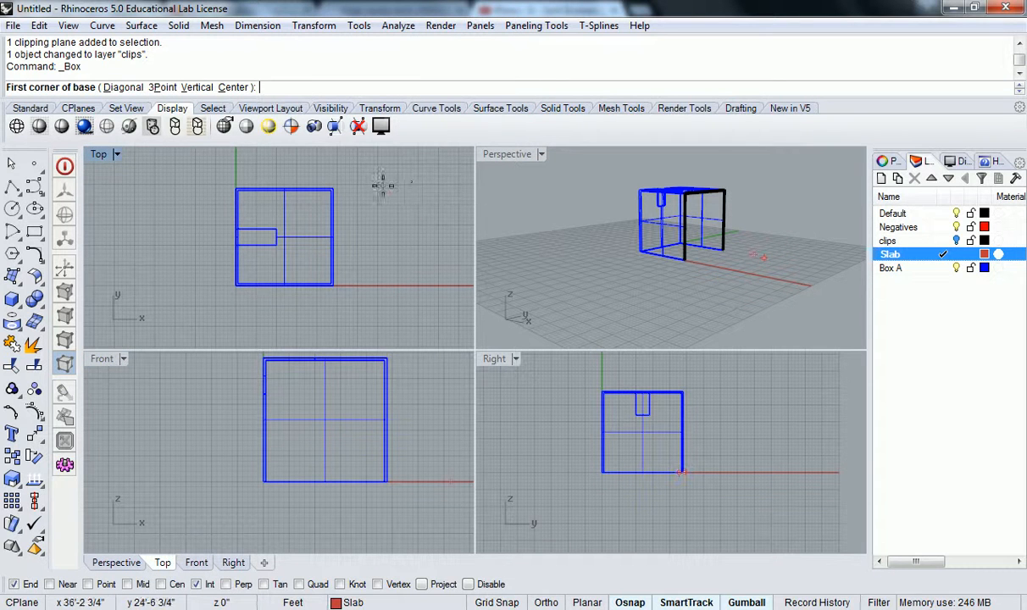
Step: Try to draw the slab as a solid box between opposite outer corners of the hollow box in the Top view
{"action": "right_click_drag", "start_coordinate": [382, 186], "coordinate": [367, 204]}
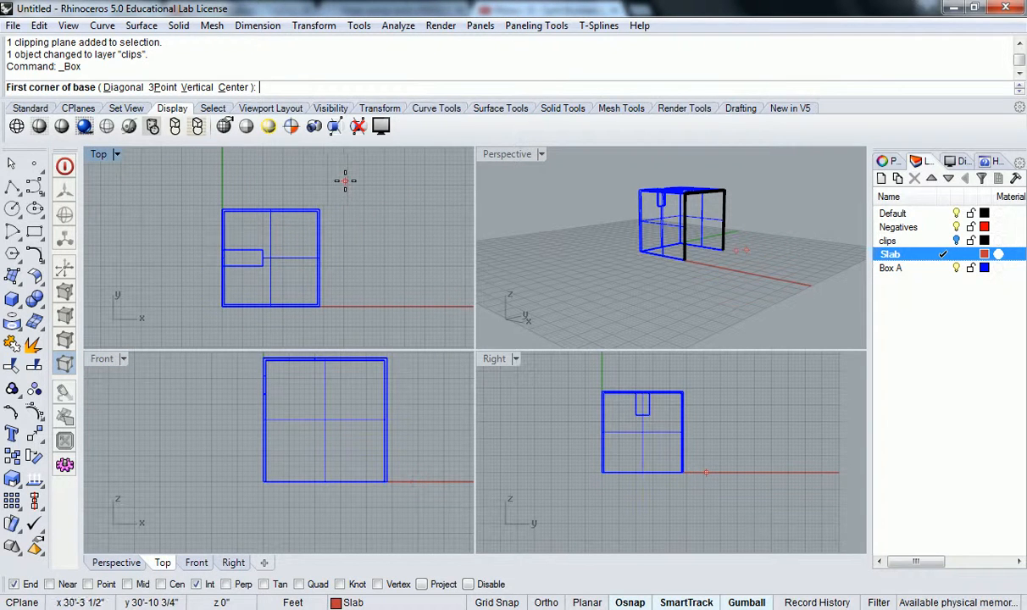
{"action": "left_click", "coordinate": [321, 209]}
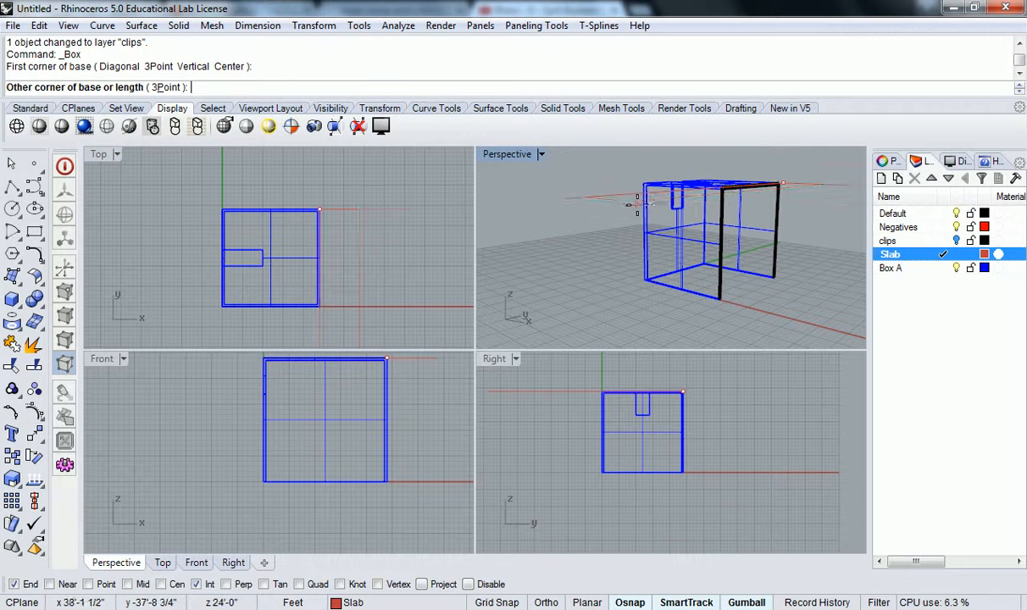
{"action": "left_click", "coordinate": [222, 305]}
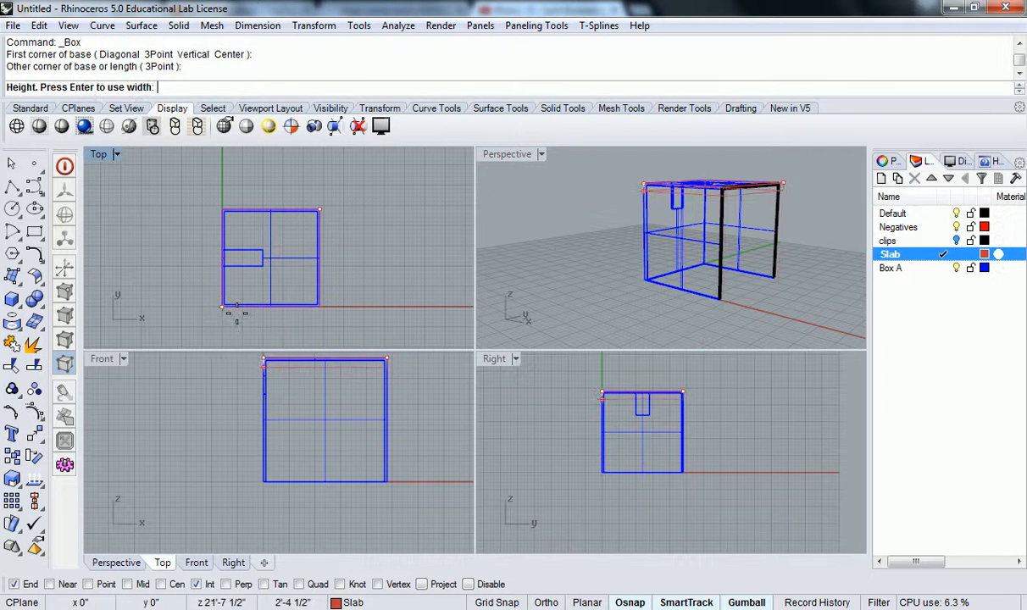
{"action": "left_click", "coordinate": [606, 200]}
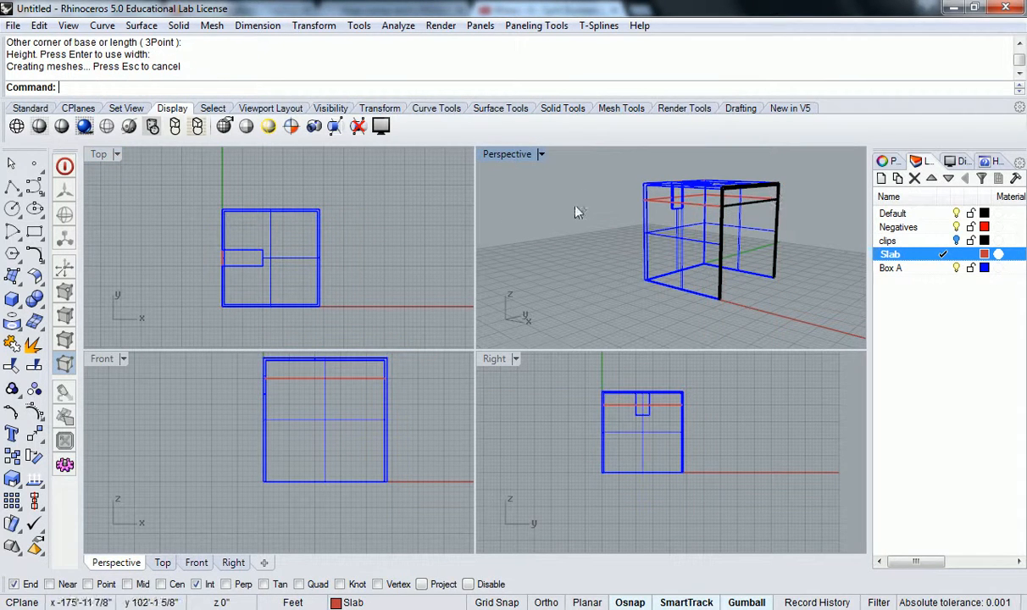
Step: Set the Perspective view to Shaded display and delete the slab box drawn at the hollow box's roof
{"action": "left_click", "coordinate": [39, 126]}
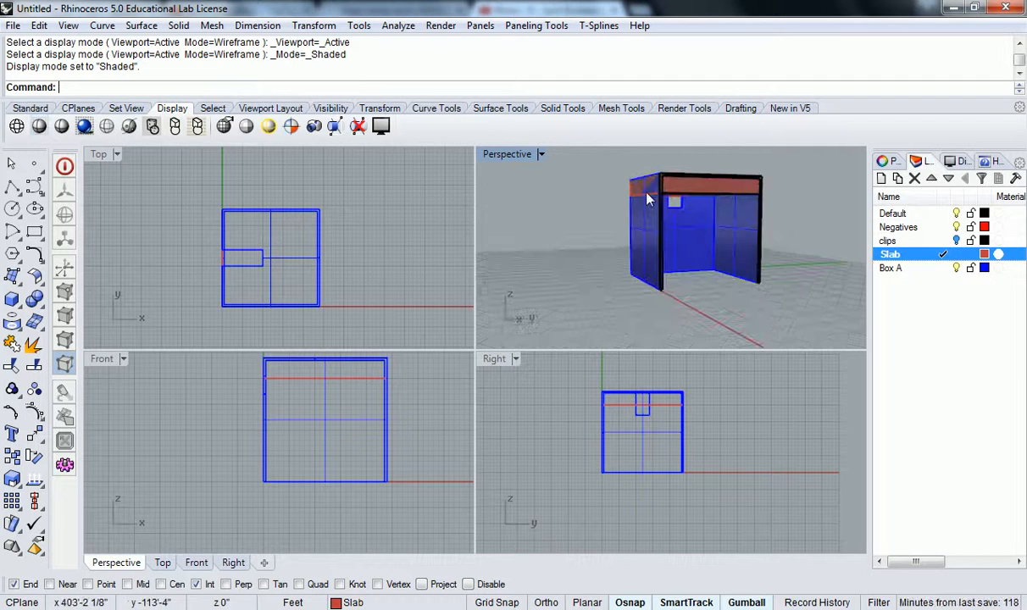
{"action": "scroll", "coordinate": [634, 175], "scroll_direction": "up", "scroll_amount": 5}
{"action": "right_click_drag", "start_coordinate": [644, 184], "coordinate": [674, 211]}
{"action": "scroll", "coordinate": [714, 225], "scroll_direction": "down", "scroll_amount": 4}
{"action": "left_click", "coordinate": [729, 226]}
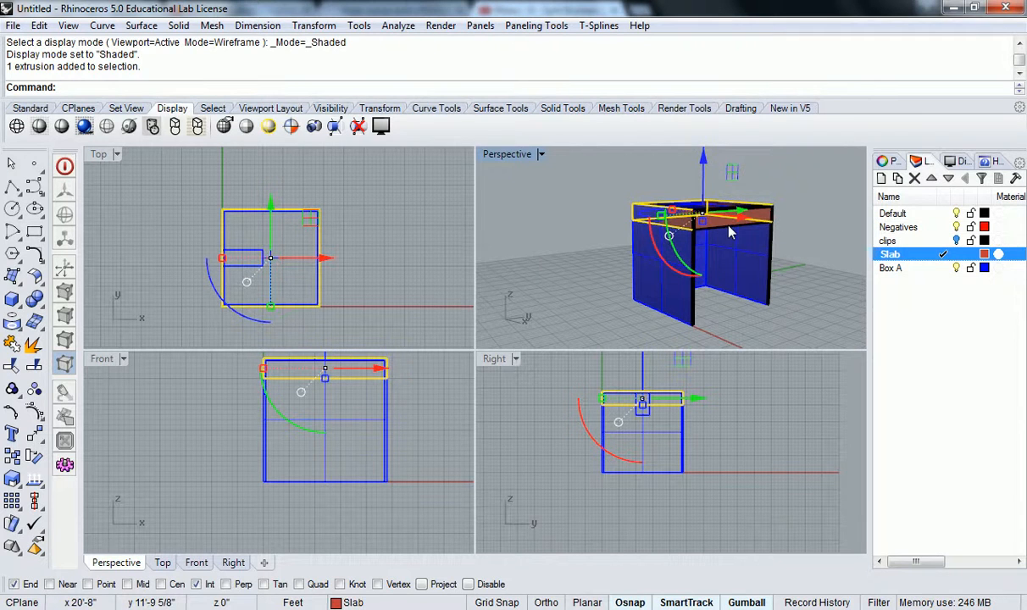
{"action": "key", "text": "Delete"}
Step: Turn on Project for object snaps and draw a new solid box's base between opposite outer corners of the hollow box in the Top view
{"action": "right_click_drag", "start_coordinate": [322, 252], "coordinate": [344, 259]}
{"action": "left_click", "coordinate": [421, 584]}
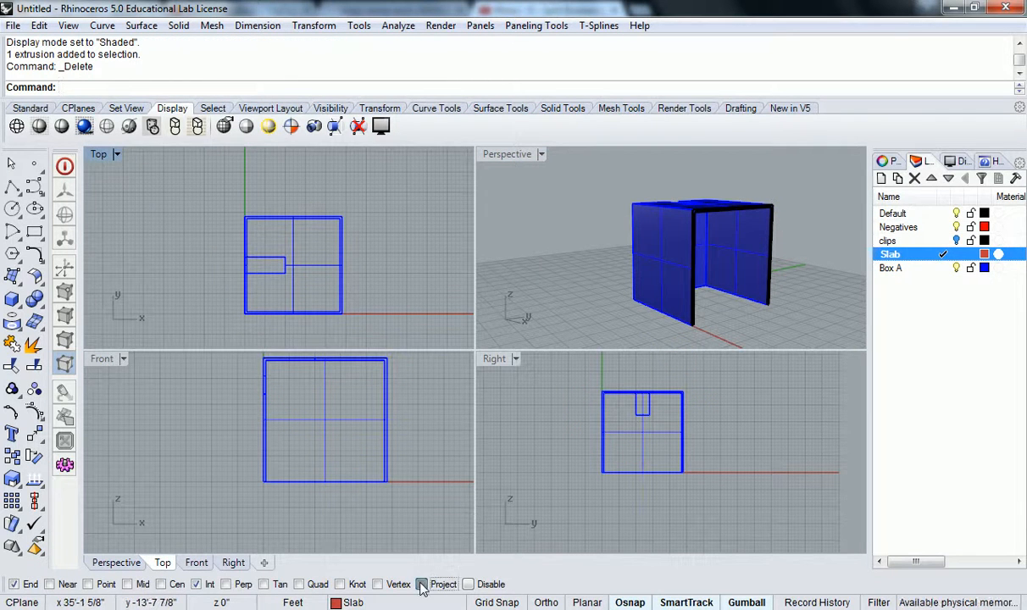
{"action": "left_click", "coordinate": [13, 299]}
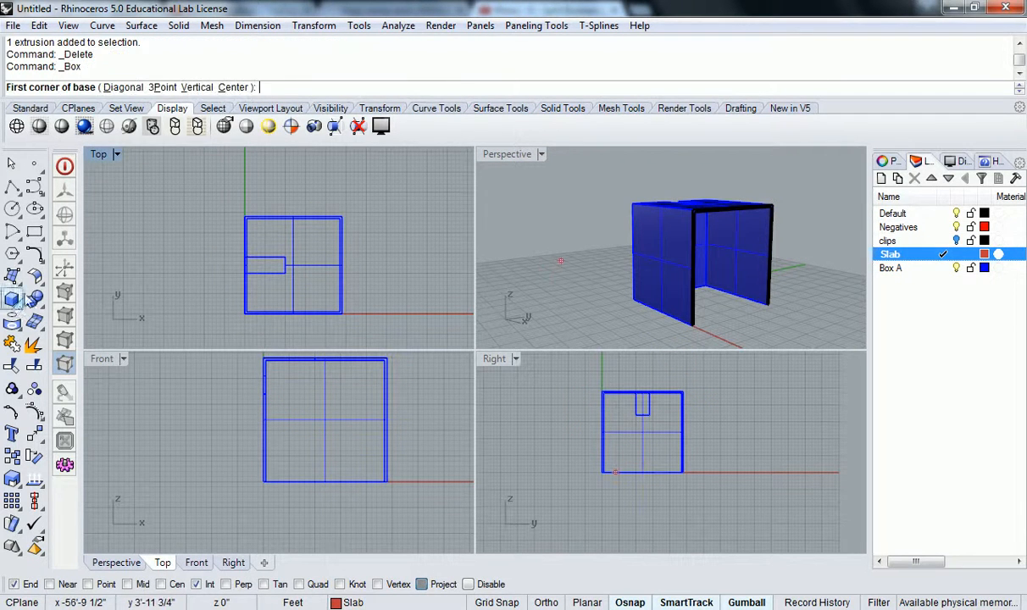
{"action": "left_click", "coordinate": [340, 215]}
{"action": "scroll", "coordinate": [263, 305], "scroll_direction": "up", "scroll_amount": 4}
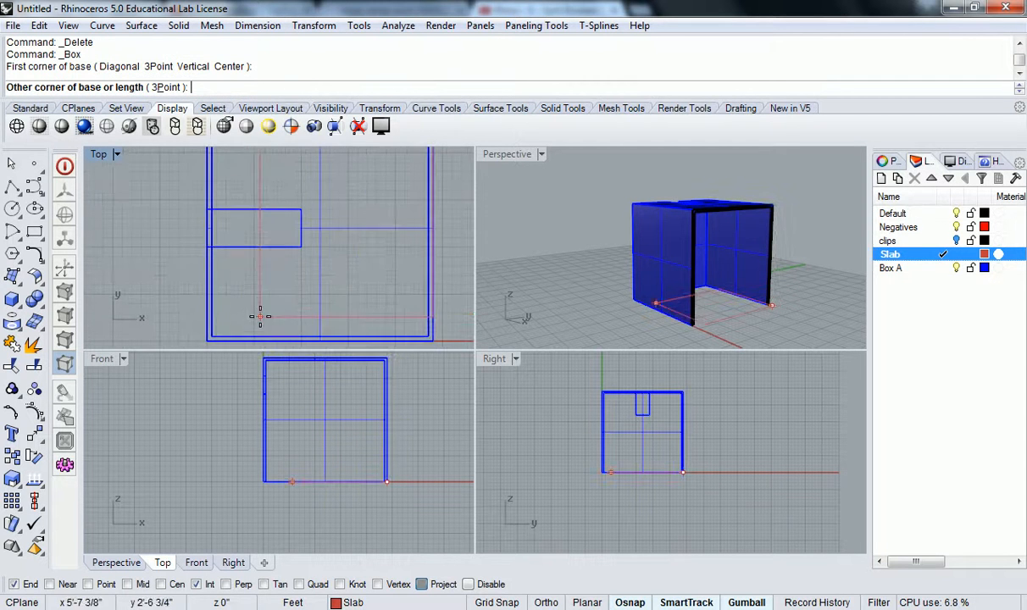
{"action": "left_click", "coordinate": [207, 339]}
{"action": "scroll", "coordinate": [269, 278], "scroll_direction": "down", "scroll_amount": 4}
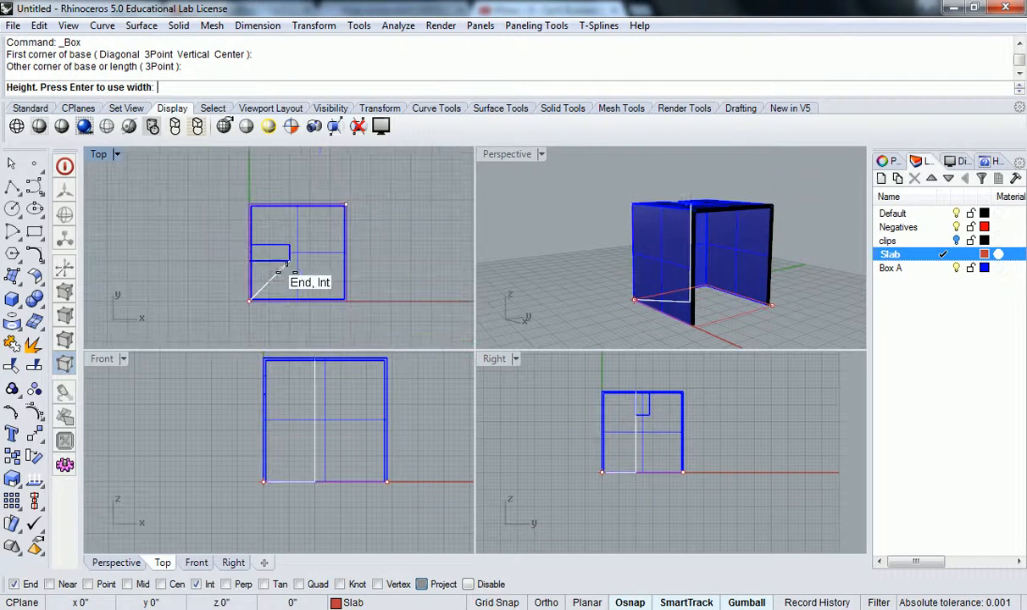
Step: Set the new slab box's height to -1' to extend it below the hollow box
{"action": "right_click_drag", "start_coordinate": [233, 476], "coordinate": [271, 428]}
{"action": "right_click_drag", "start_coordinate": [629, 304], "coordinate": [634, 236], "text": "shift"}
{"action": "scroll", "coordinate": [643, 233], "scroll_direction": "up", "scroll_amount": 9}
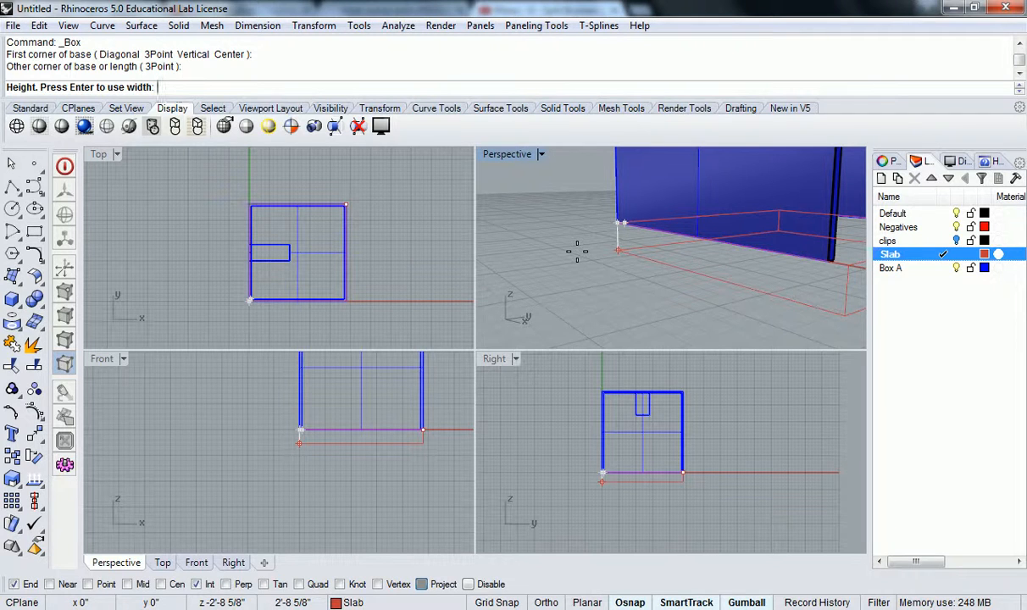
{"action": "type", "text": "-1'"}
{"action": "key", "text": "Return"}
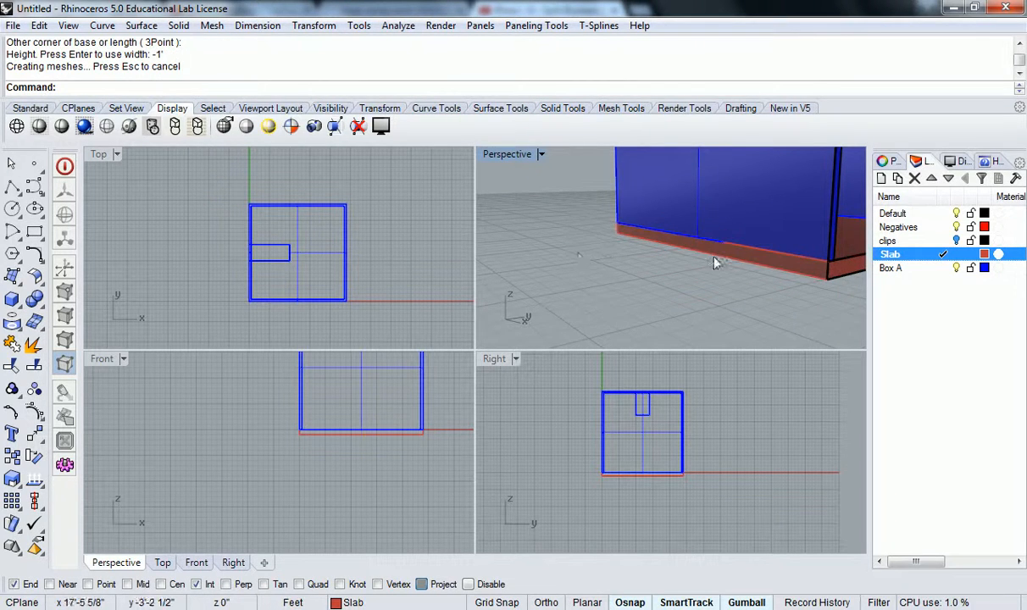
Step: Examine the floor slab beneath the sectioned hollow box from several angles in the Perspective view
{"action": "scroll", "coordinate": [744, 247], "scroll_direction": "down", "scroll_amount": 8}
{"action": "right_click_drag", "start_coordinate": [746, 249], "coordinate": [708, 282], "text": "shift"}
{"action": "scroll", "coordinate": [728, 259], "scroll_direction": "up", "scroll_amount": 5}
{"action": "scroll", "coordinate": [742, 247], "scroll_direction": "down", "scroll_amount": 3}
{"action": "right_click_drag", "start_coordinate": [742, 244], "coordinate": [688, 272], "text": "shift"}
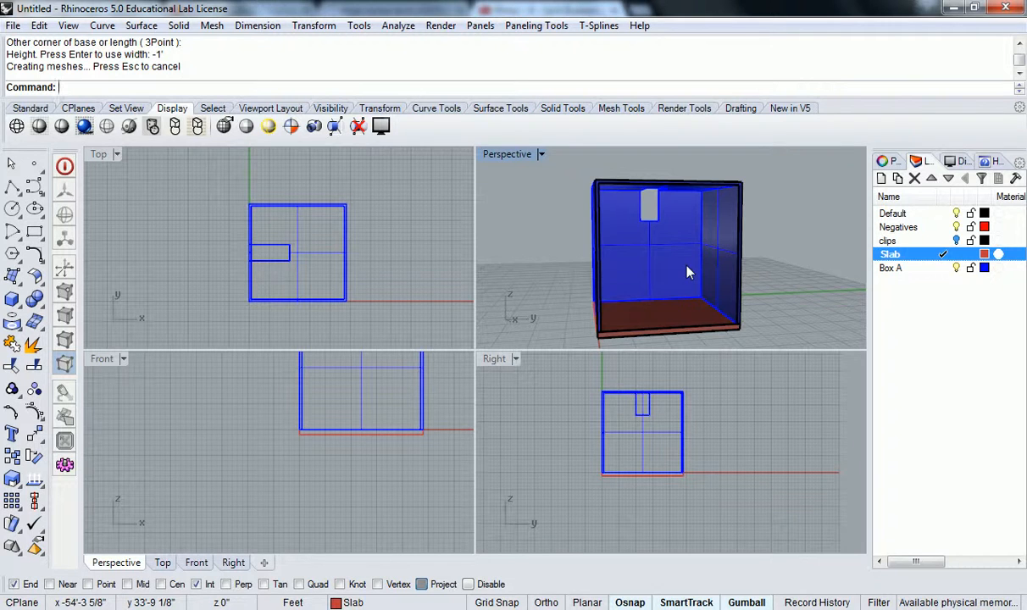
{"action": "mouse_move", "coordinate": [688, 271]}
{"action": "right_mouse_down"}
{"action": "mouse_move", "coordinate": [722, 286]}
{"action": "mouse_move", "coordinate": [678, 288]}
{"action": "mouse_move", "coordinate": [686, 288]}
{"action": "right_mouse_up"}
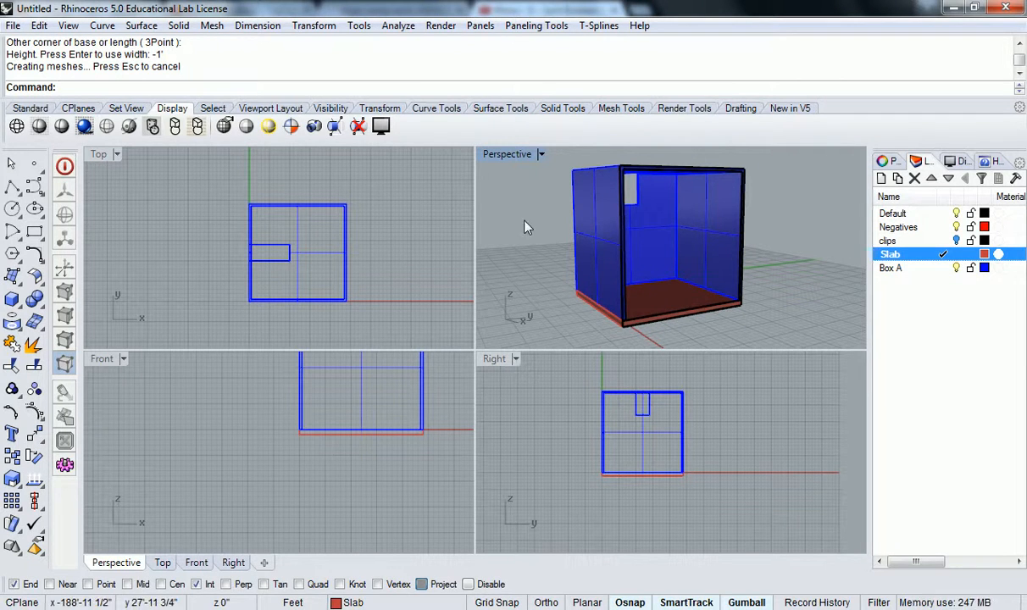
{"action": "right_click_drag", "start_coordinate": [488, 218], "coordinate": [678, 273]}
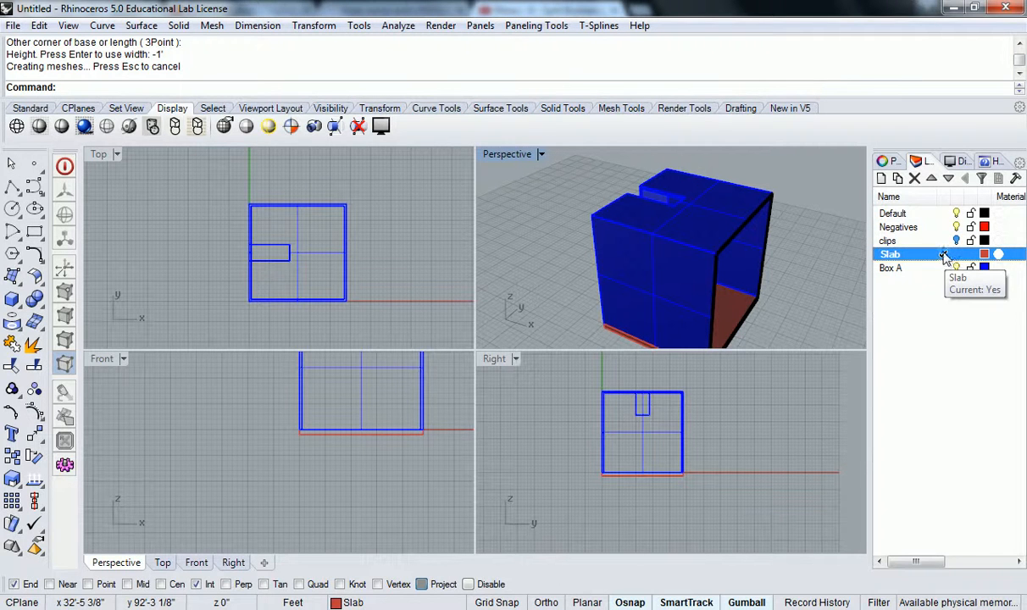
Step: Create a new layer named 2nd Floor Slab and set its layer colour to Orange
{"action": "left_click", "coordinate": [882, 179]}
{"action": "type", "text": "2nd Floor Slab"}
{"action": "left_click", "coordinate": [887, 322]}
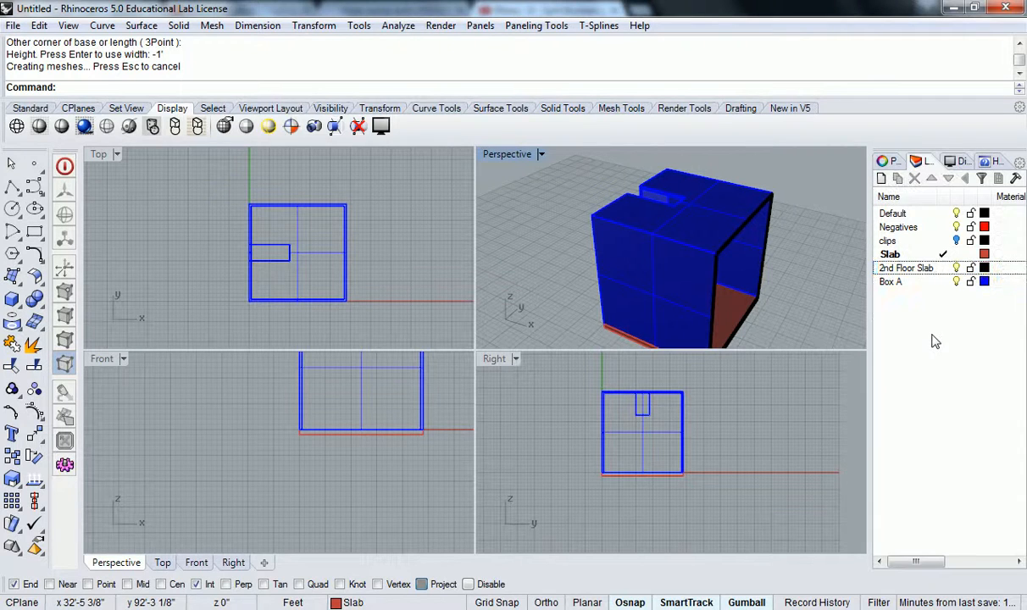
{"action": "left_click", "coordinate": [986, 268]}
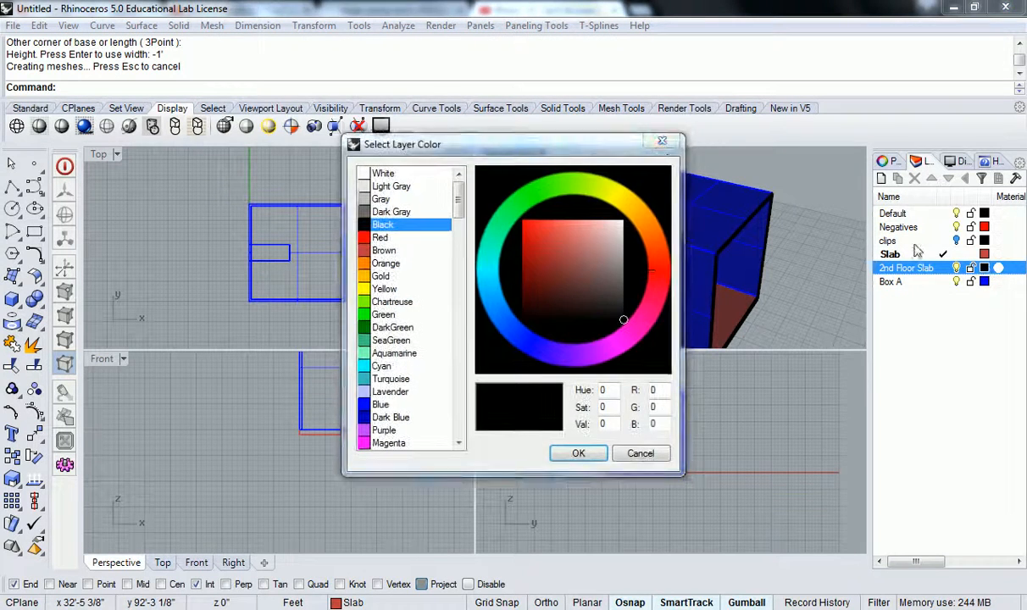
{"action": "left_click", "coordinate": [666, 144]}
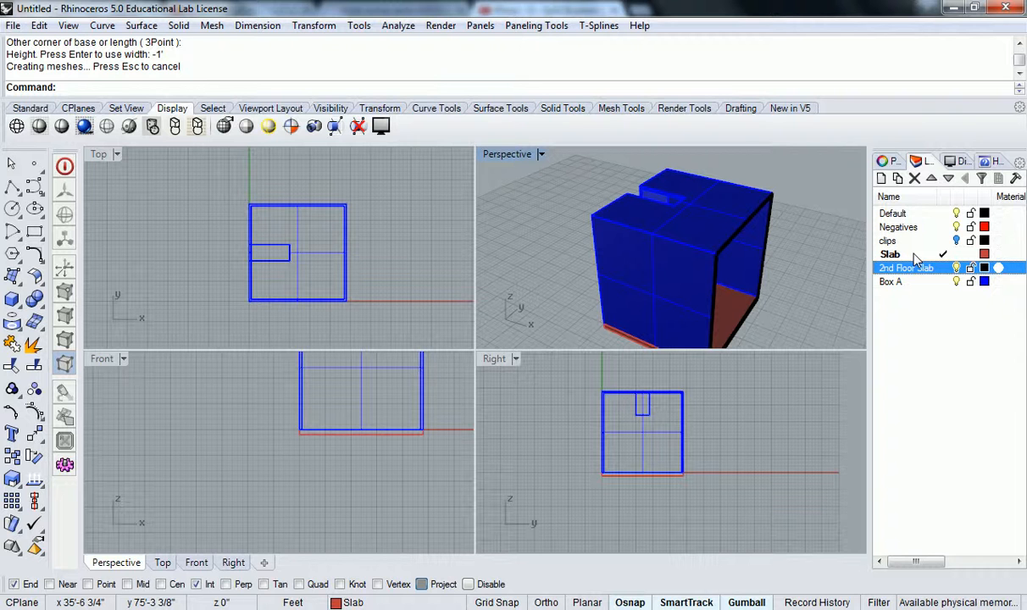
{"action": "left_click", "coordinate": [976, 269]}
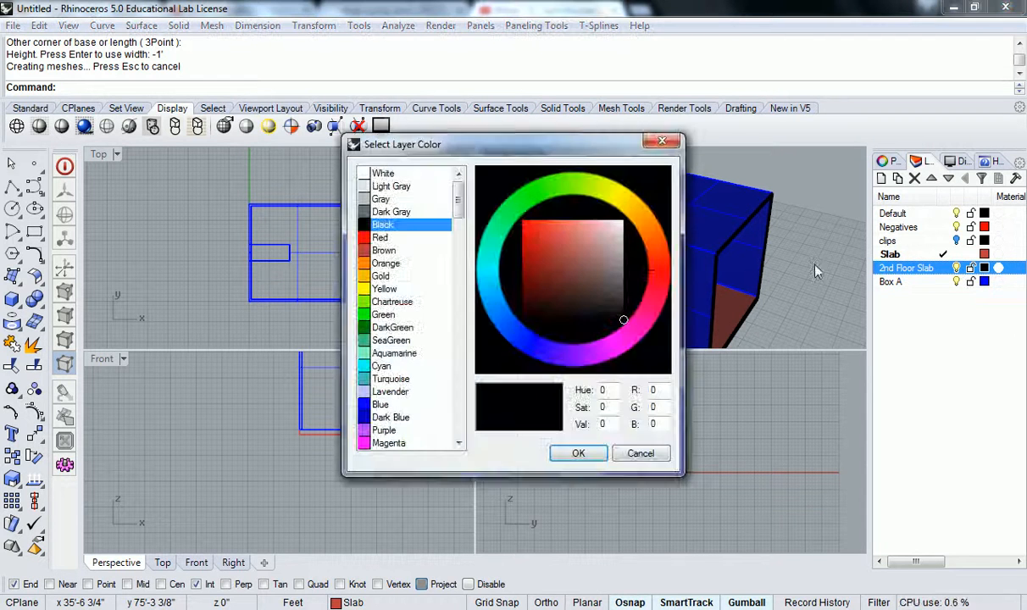
{"action": "left_click", "coordinate": [386, 264]}
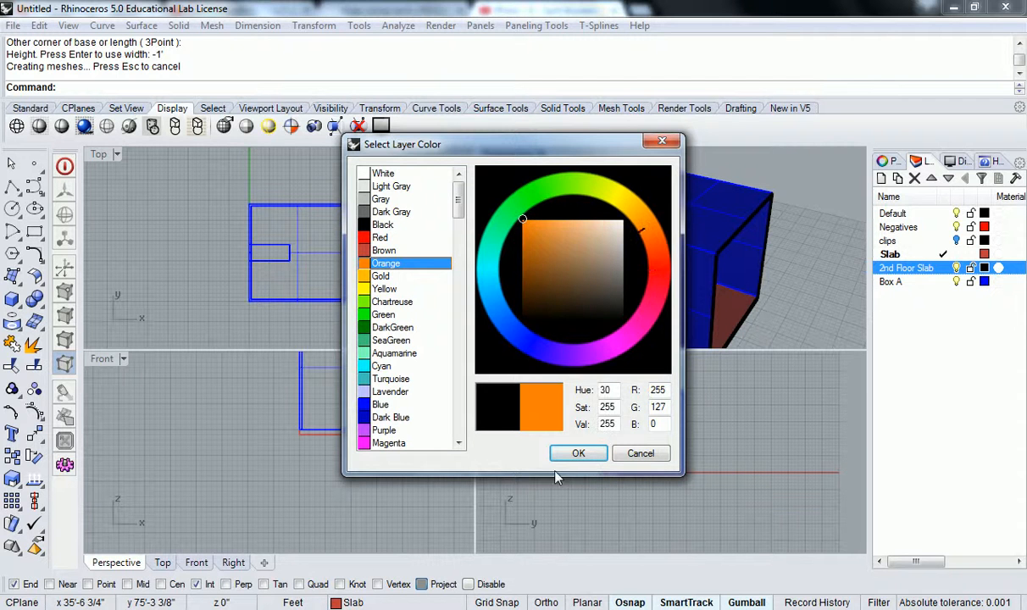
{"action": "left_click", "coordinate": [580, 454]}
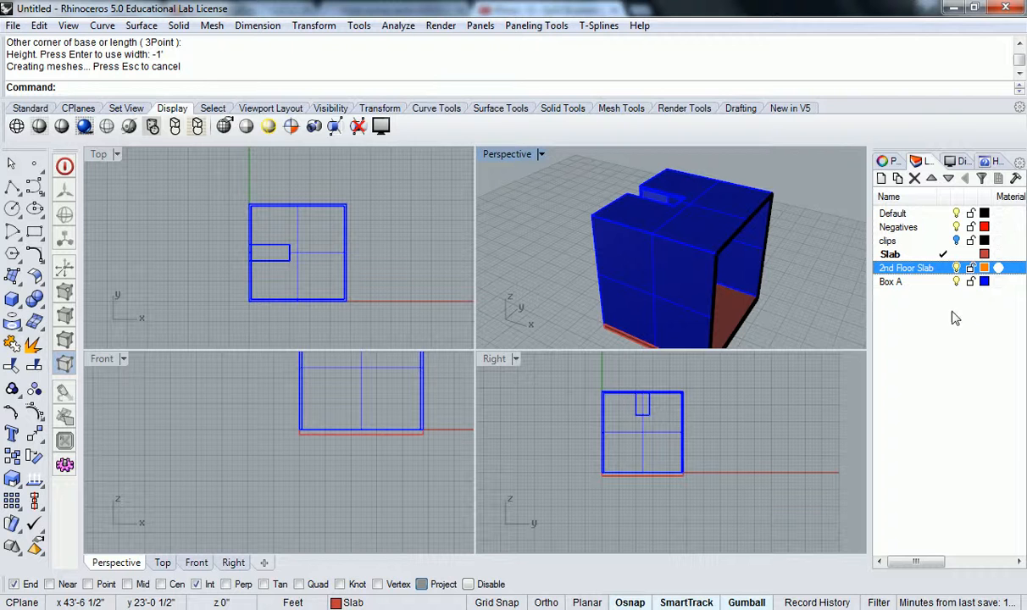
Step: Make the 2nd Floor Slab layer current and start a polyline at the hollow box's inner +X, +Y corner in the Top view
{"action": "right_click_drag", "start_coordinate": [393, 277], "coordinate": [381, 273]}
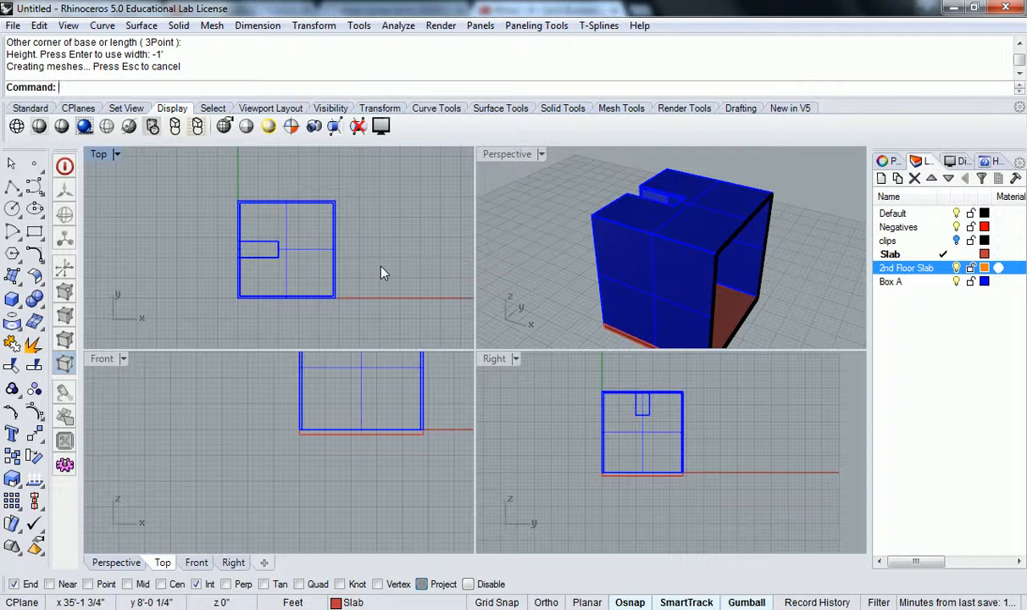
{"action": "scroll", "coordinate": [218, 223], "scroll_direction": "up", "scroll_amount": 3}
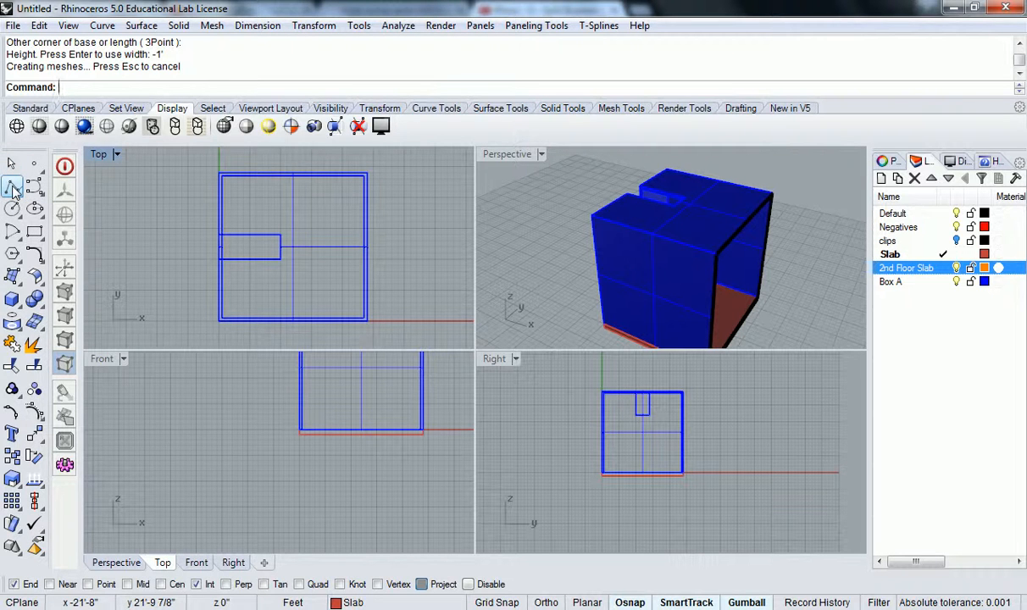
{"action": "left_click", "coordinate": [12, 189]}
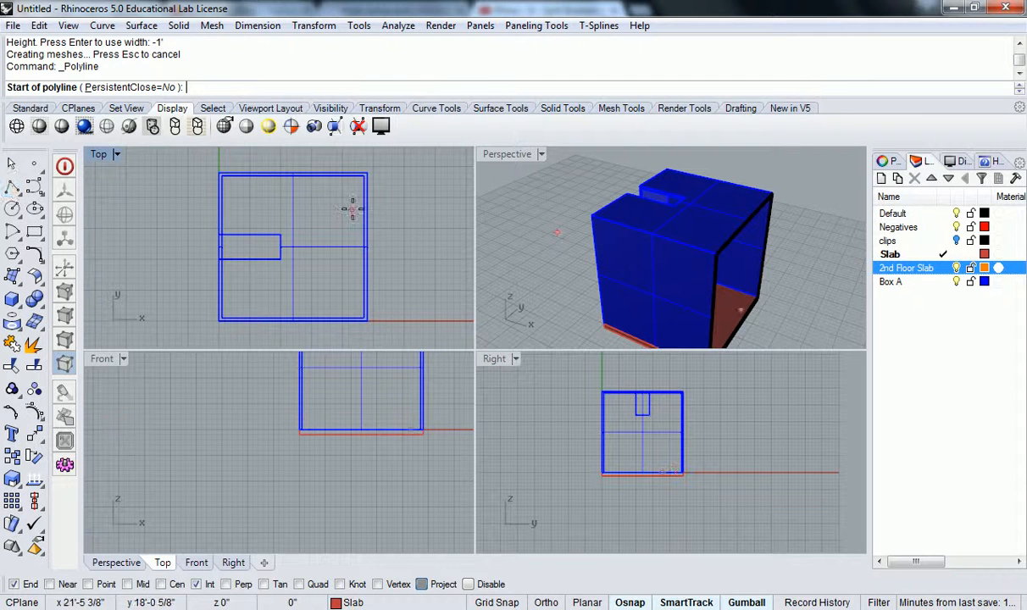
{"action": "left_click", "coordinate": [943, 268]}
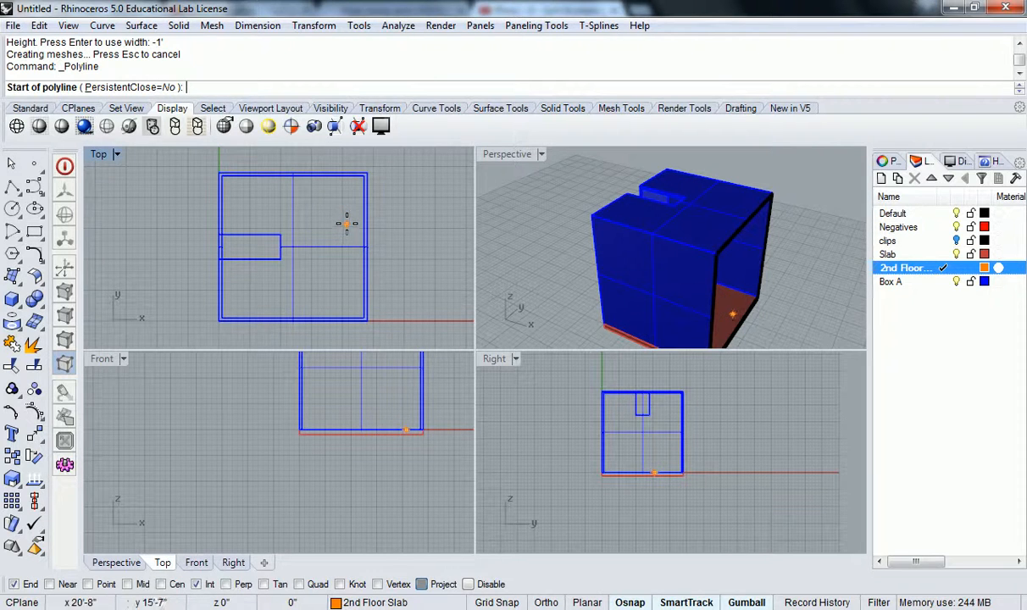
{"action": "right_click_drag", "start_coordinate": [754, 266], "coordinate": [667, 289]}
{"action": "scroll", "coordinate": [647, 226], "scroll_direction": "up", "scroll_amount": 2}
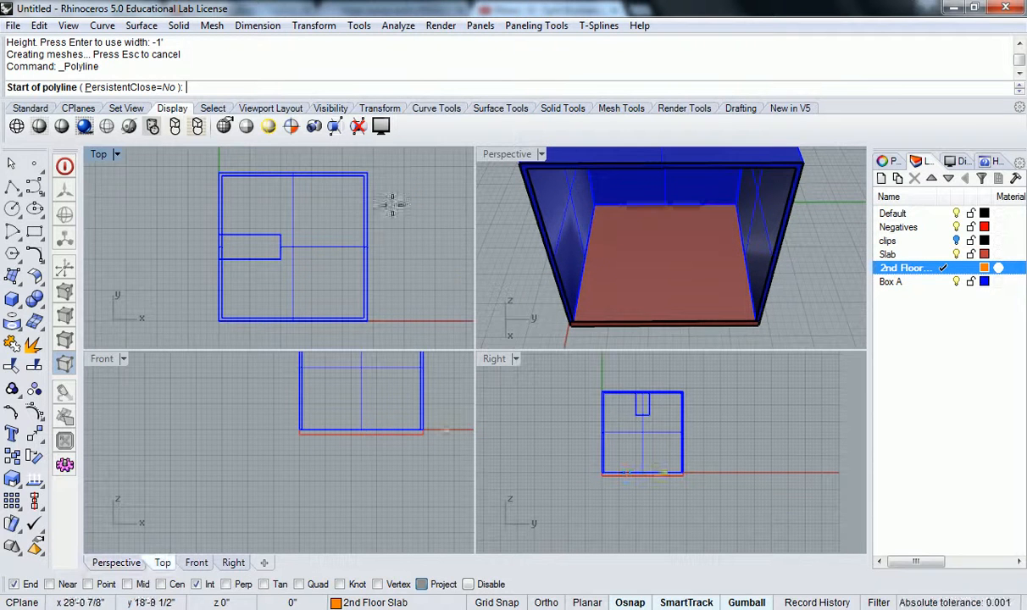
{"action": "scroll", "coordinate": [421, 213], "scroll_direction": "down", "scroll_amount": 2}
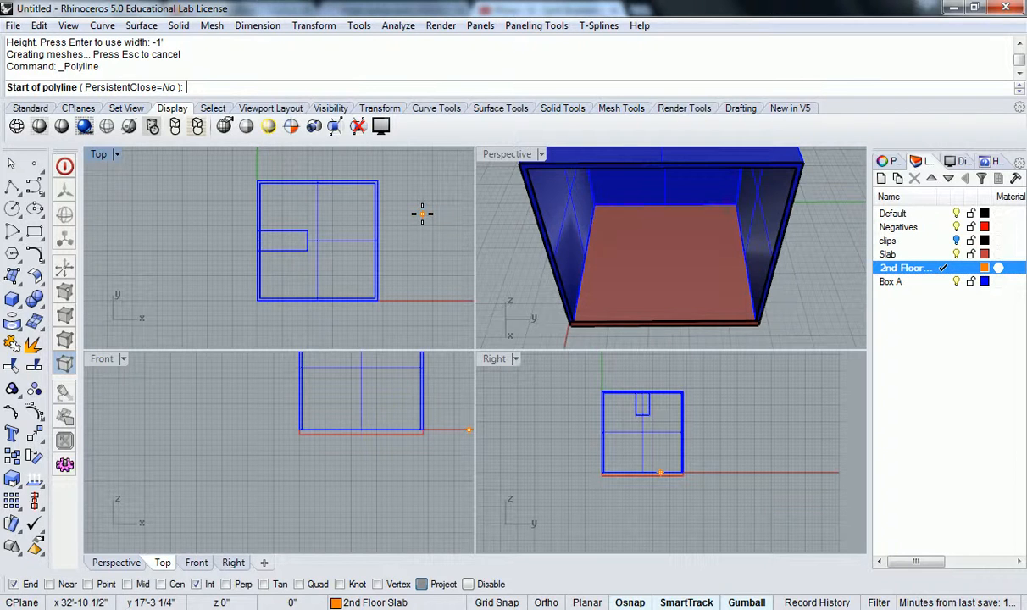
{"action": "scroll", "coordinate": [385, 178], "scroll_direction": "up", "scroll_amount": 5}
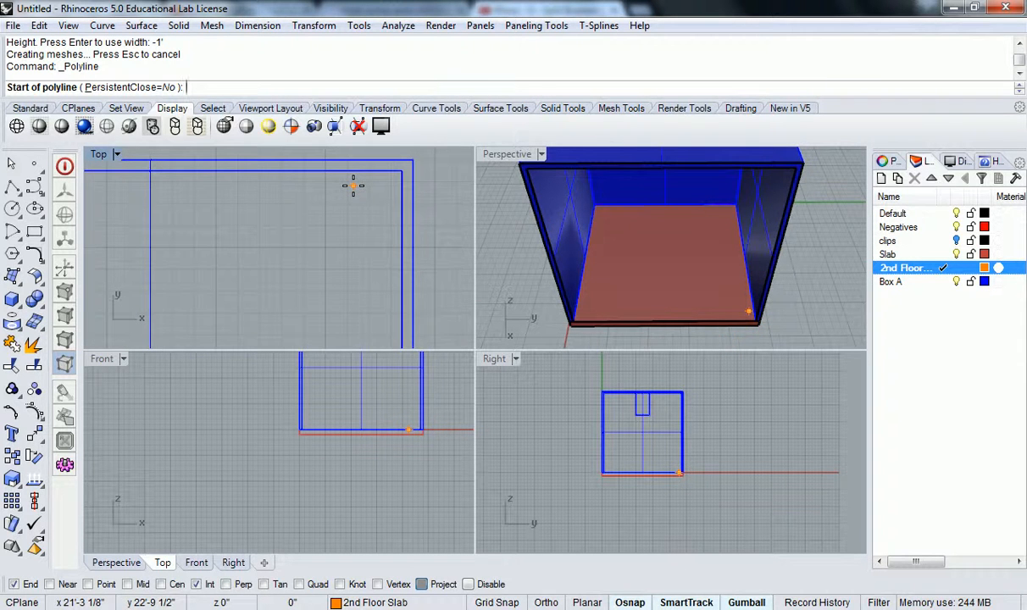
{"action": "left_click", "coordinate": [402, 170]}
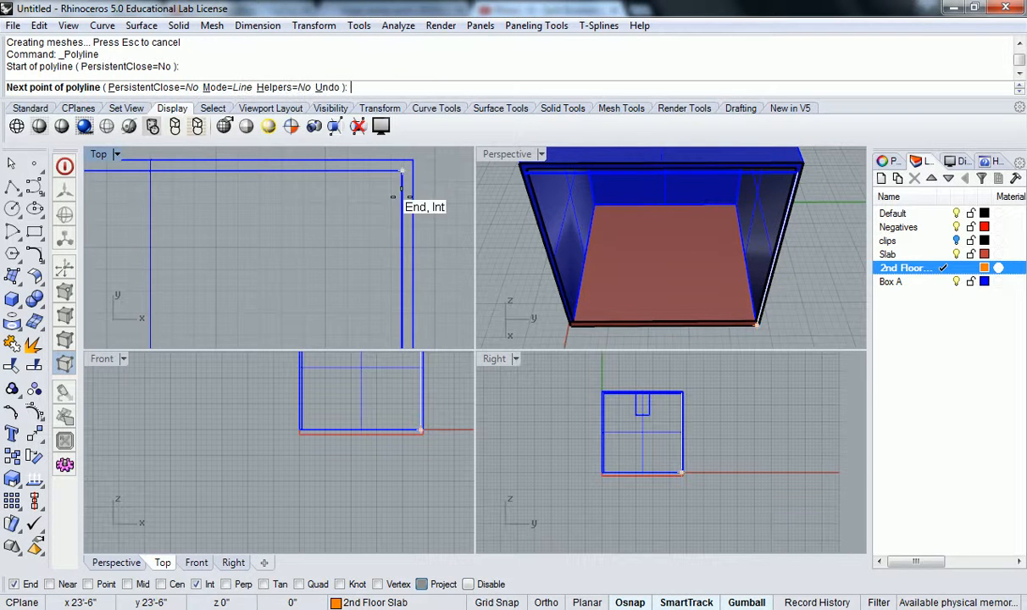
Step: Draw the polyline's first segment 5' long in the -Y direction along the inner face of the +X wall
{"action": "right_click_drag", "start_coordinate": [683, 284], "coordinate": [763, 201]}
{"action": "scroll", "coordinate": [781, 266], "scroll_direction": "up", "scroll_amount": 6}
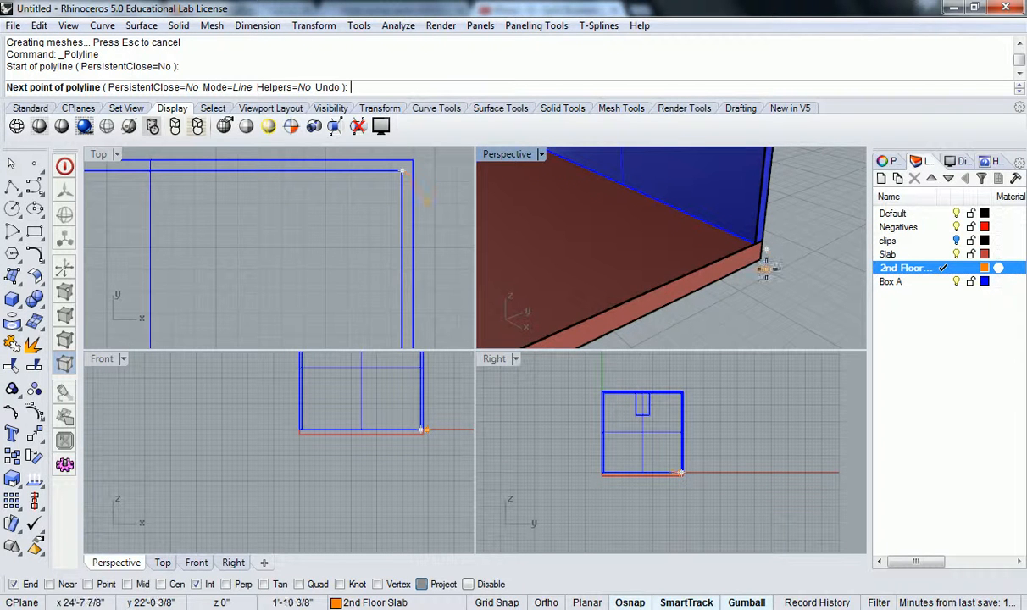
{"action": "scroll", "coordinate": [386, 223], "scroll_direction": "down", "scroll_amount": 2}
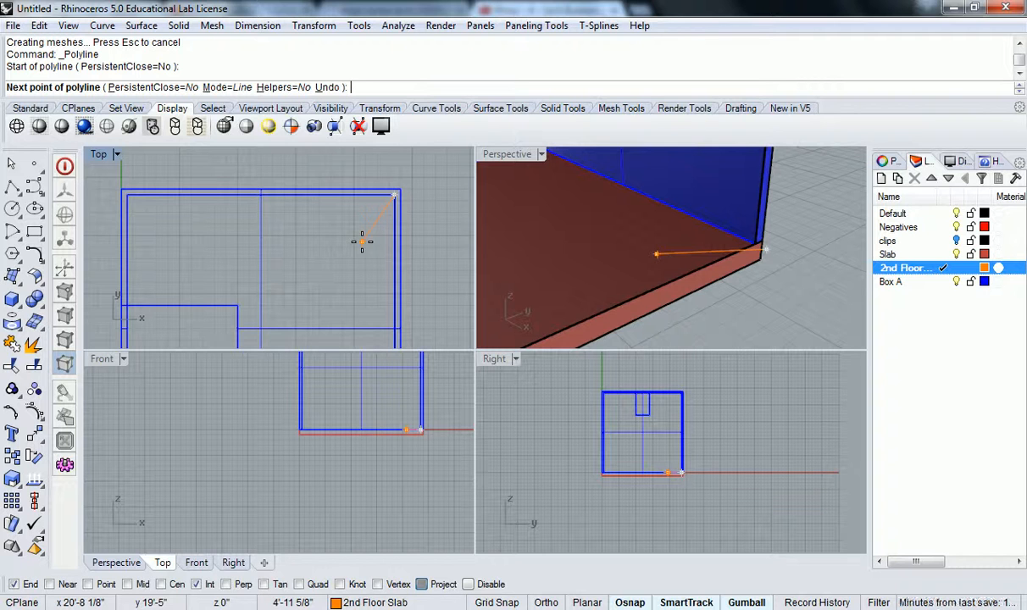
{"action": "type", "text": "5'"}
{"action": "key", "text": "Return"}
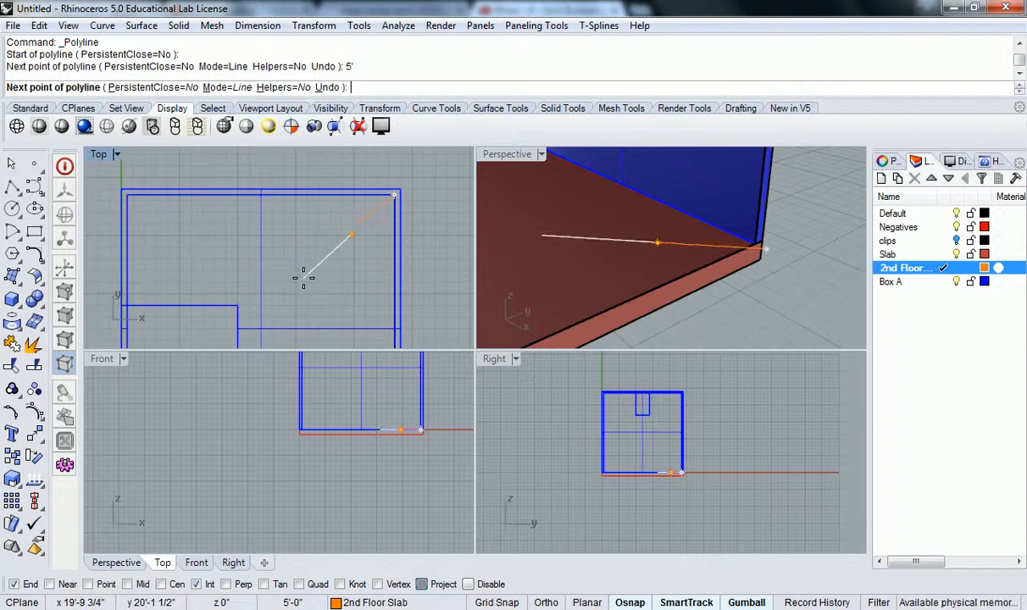
{"action": "scroll", "coordinate": [300, 280], "scroll_direction": "down", "scroll_amount": 1}
{"action": "right_click_drag", "start_coordinate": [300, 280], "coordinate": [375, 244]}
{"action": "scroll", "coordinate": [348, 186], "scroll_direction": "down", "scroll_amount": 1}
{"action": "scroll", "coordinate": [369, 247], "scroll_direction": "down", "scroll_amount": 2}
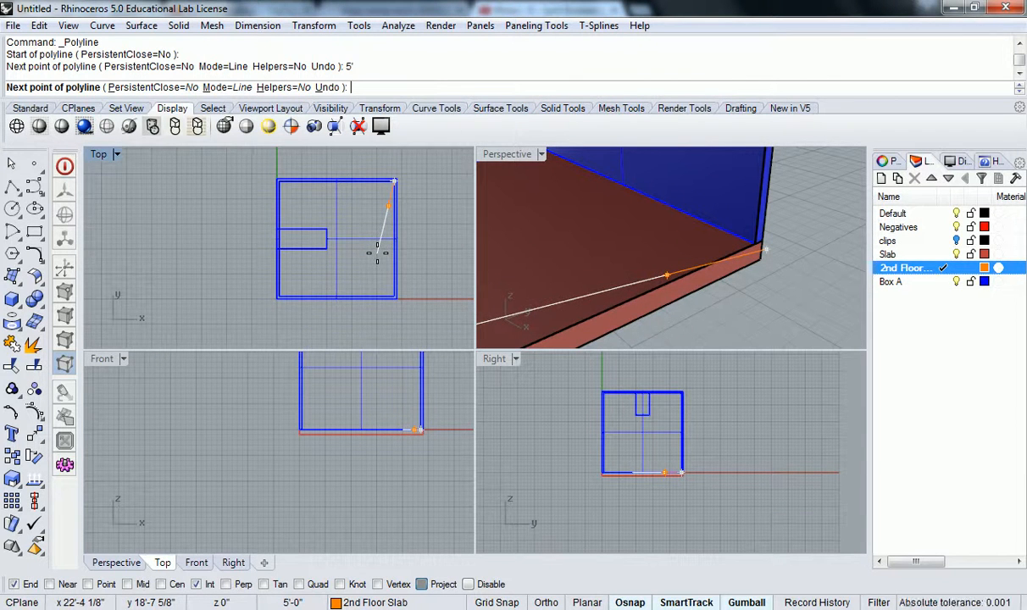
{"action": "scroll", "coordinate": [377, 252], "scroll_direction": "up", "scroll_amount": 1}
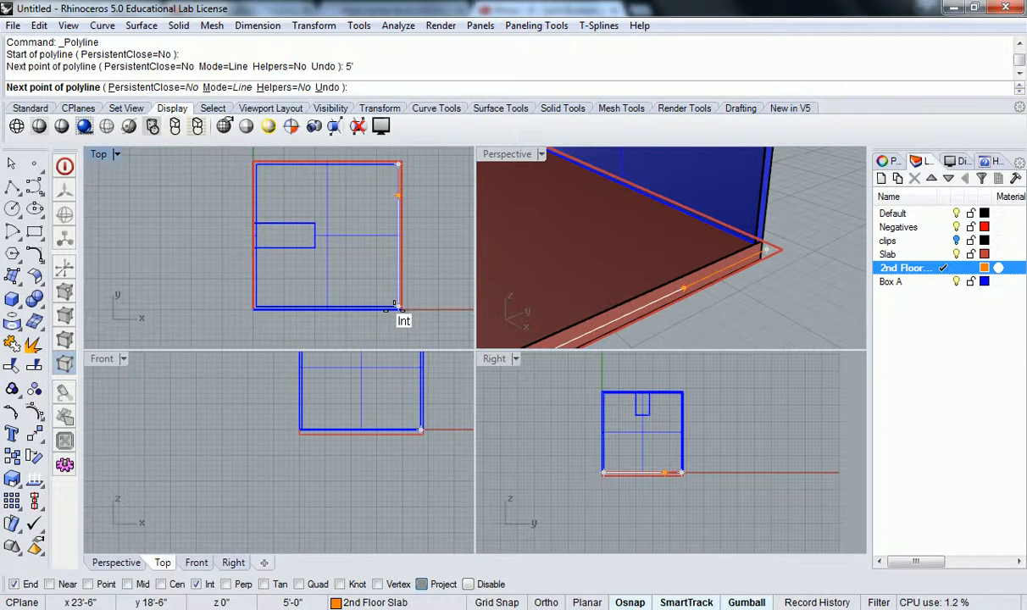
{"action": "key", "text": "F8"}
{"action": "left_click", "coordinate": [395, 235]}
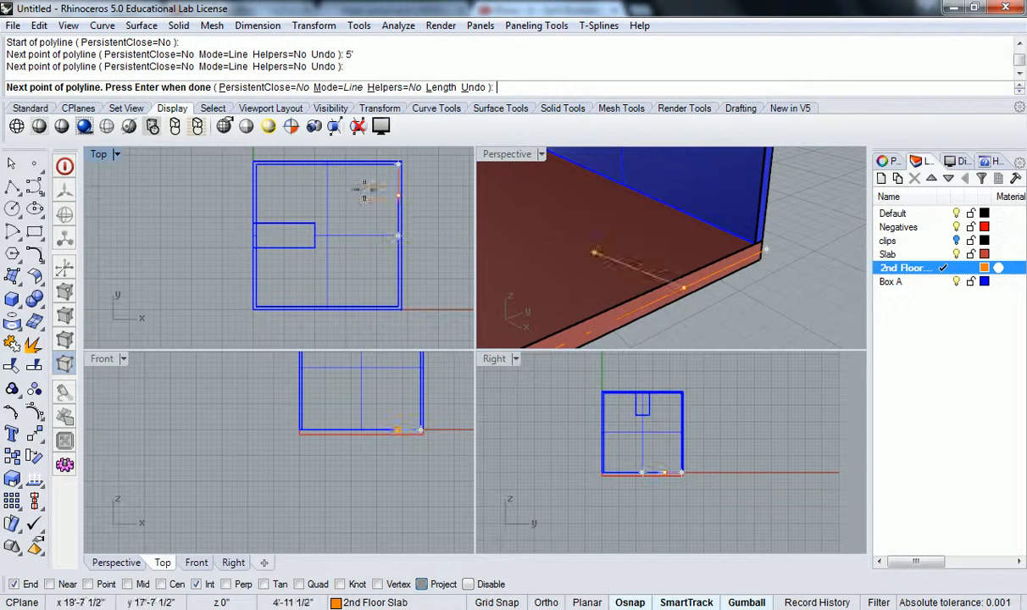
Step: Add a 5' polyline segment in the -X direction, perpendicular to the wall, using Ortho
{"action": "scroll", "coordinate": [360, 203], "scroll_direction": "up", "scroll_amount": 3}
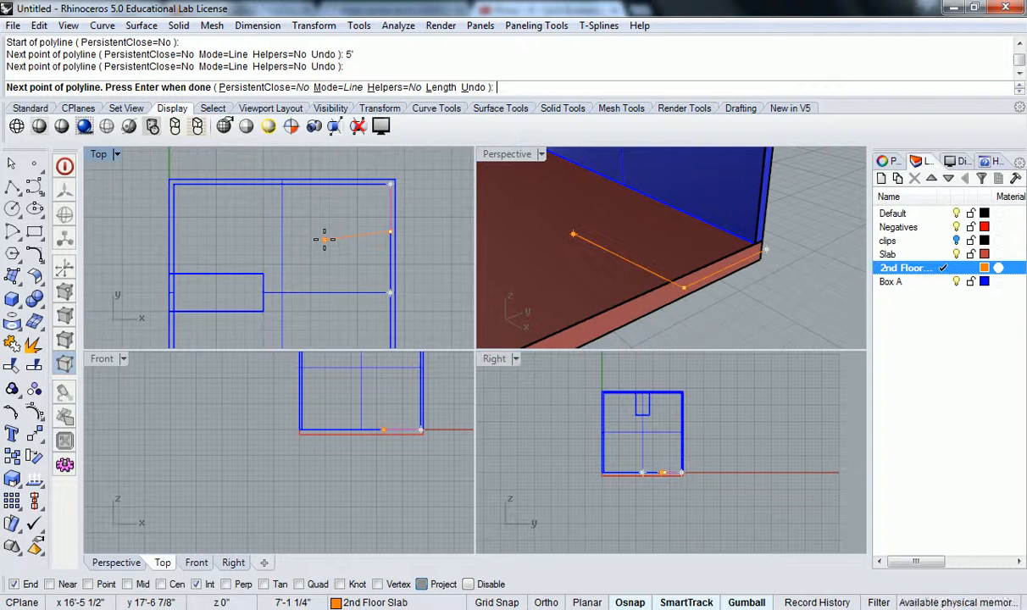
{"action": "type", "text": "5"}
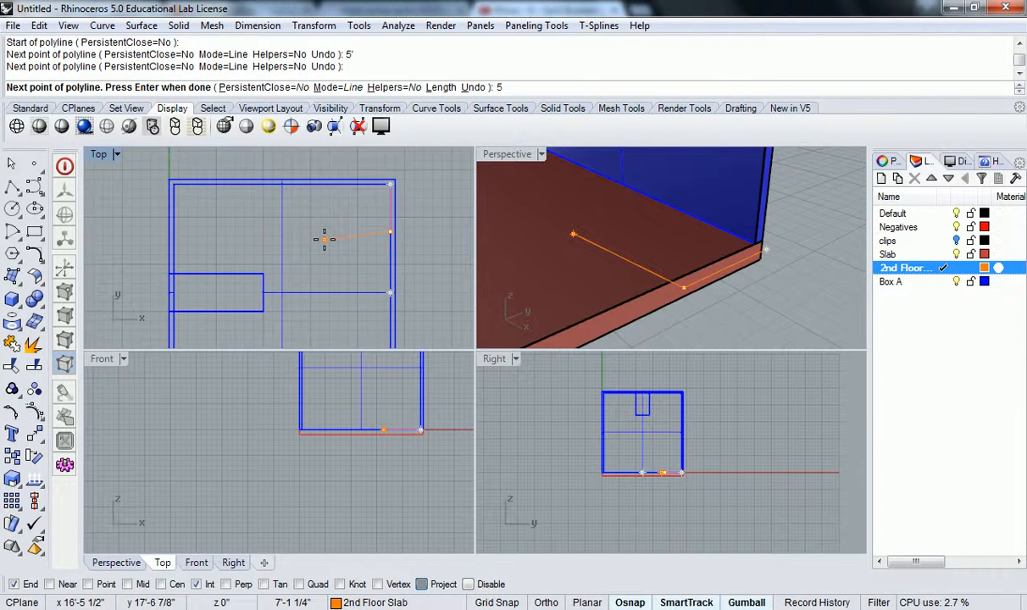
{"action": "key", "text": "Return"}
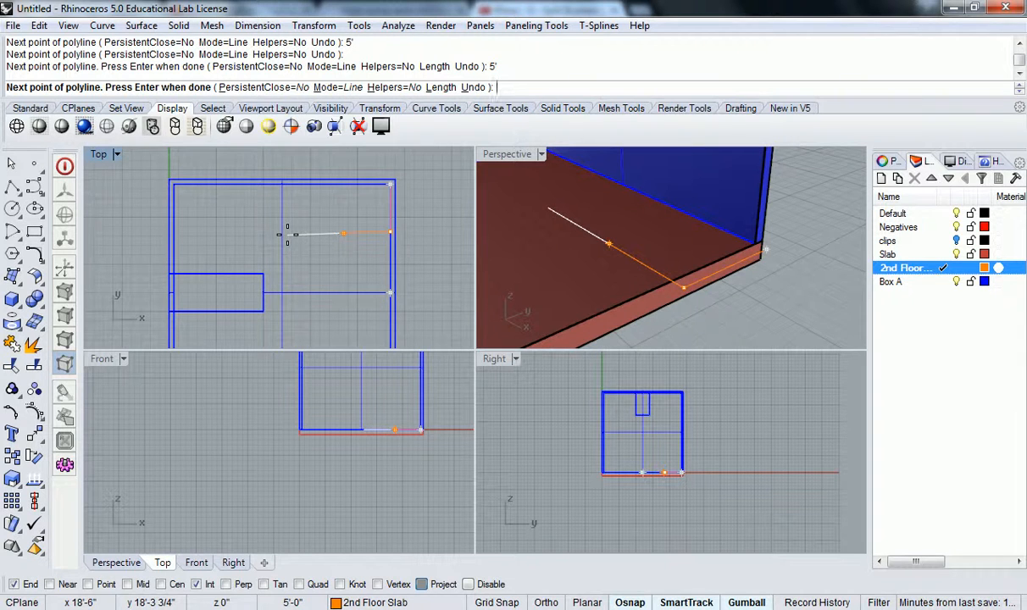
{"action": "key", "text": "F8"}
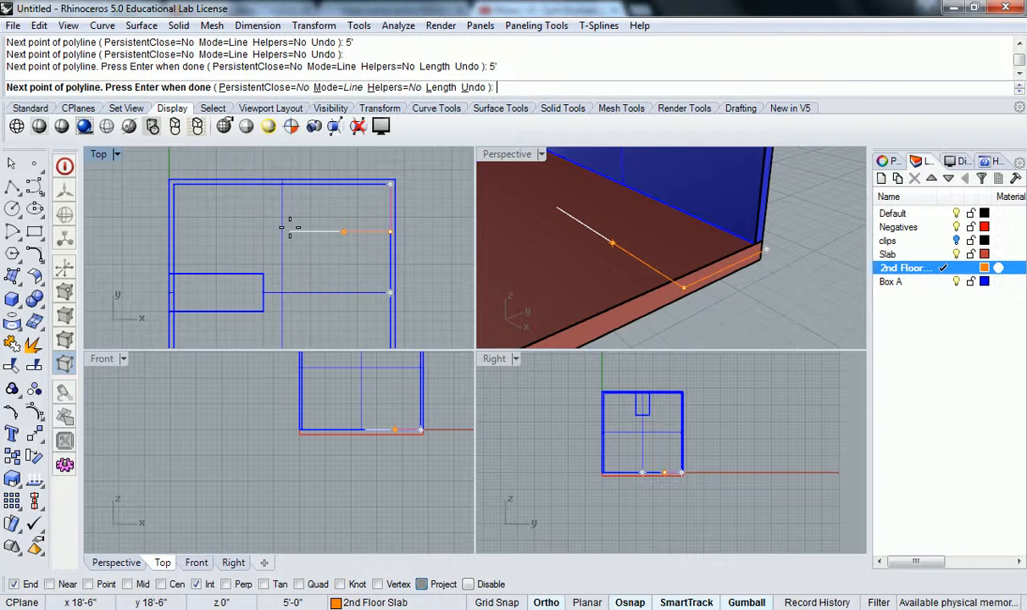
{"action": "left_click", "coordinate": [287, 224]}
{"action": "scroll", "coordinate": [347, 293], "scroll_direction": "down", "scroll_amount": 2}
{"action": "right_click_drag", "start_coordinate": [341, 315], "coordinate": [356, 272]}
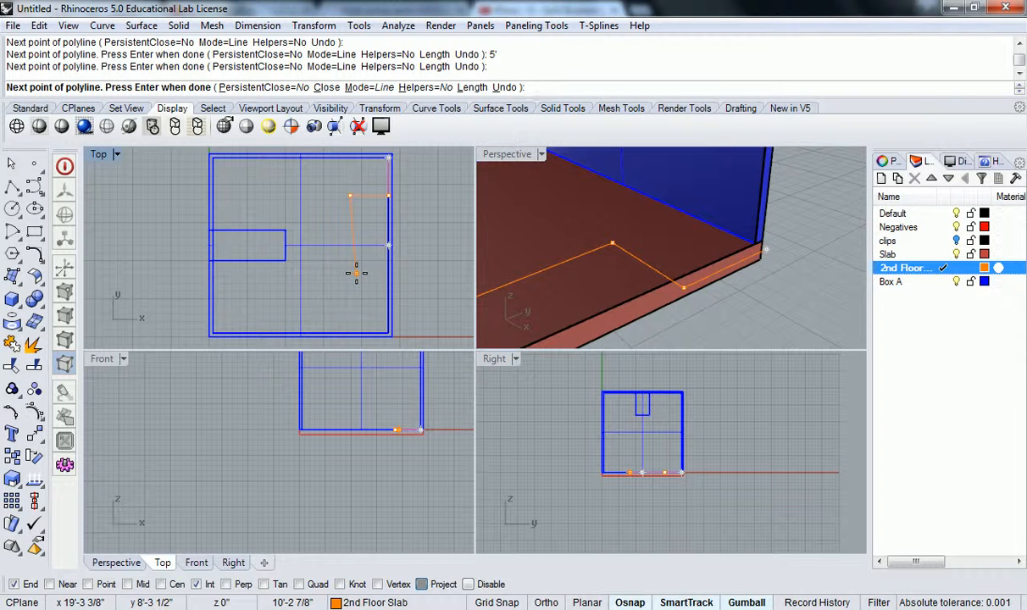
Step: Add a 10' polyline segment in the -Y direction, parallel to the +X wall
{"action": "type", "text": "10"}
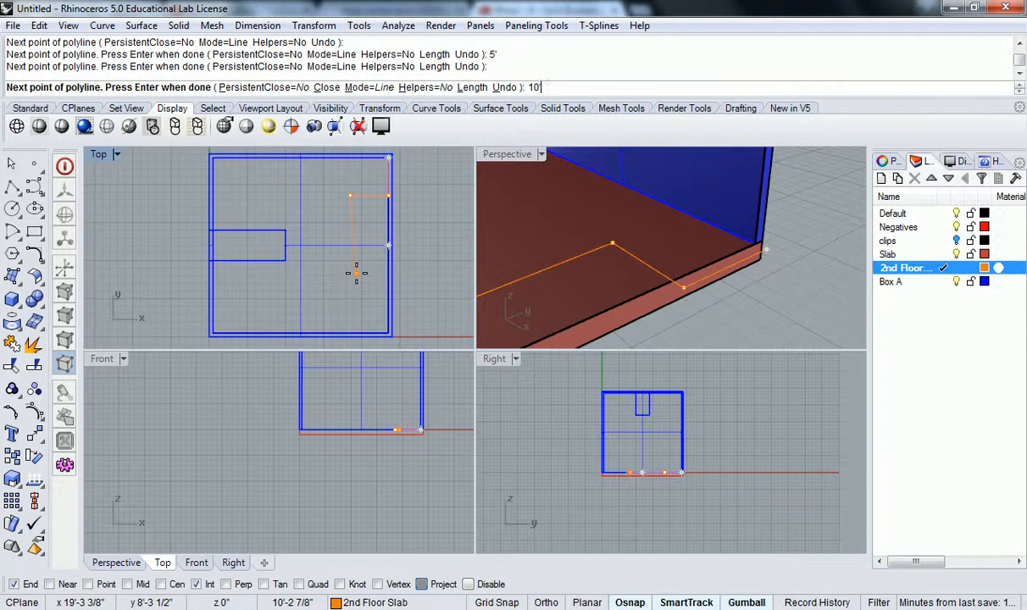
{"action": "key", "text": "Return"}
{"action": "key", "text": "shift"}
{"action": "left_click", "coordinate": [348, 307]}
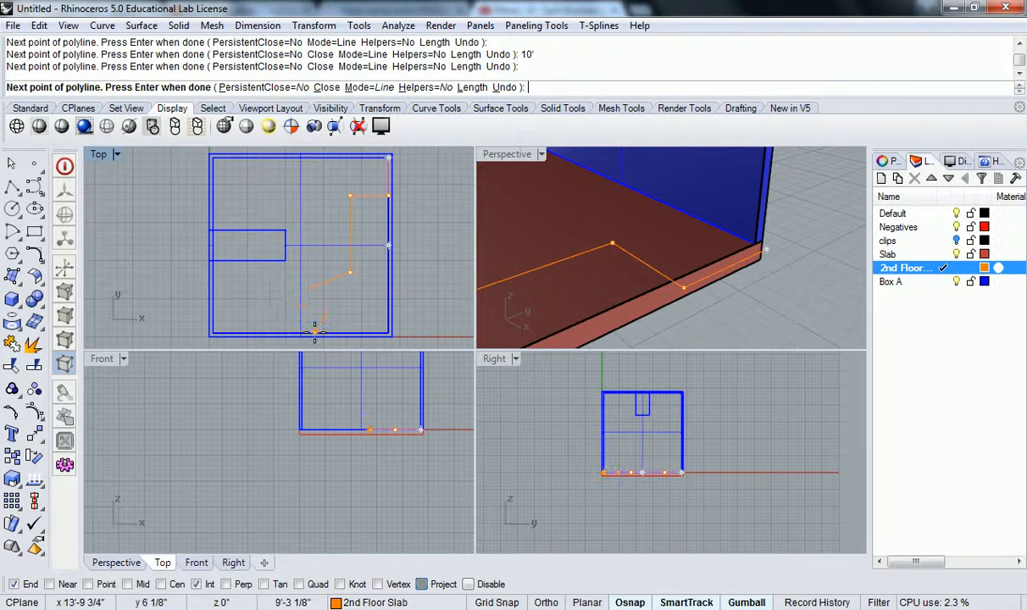
{"action": "right_click", "coordinate": [547, 602]}
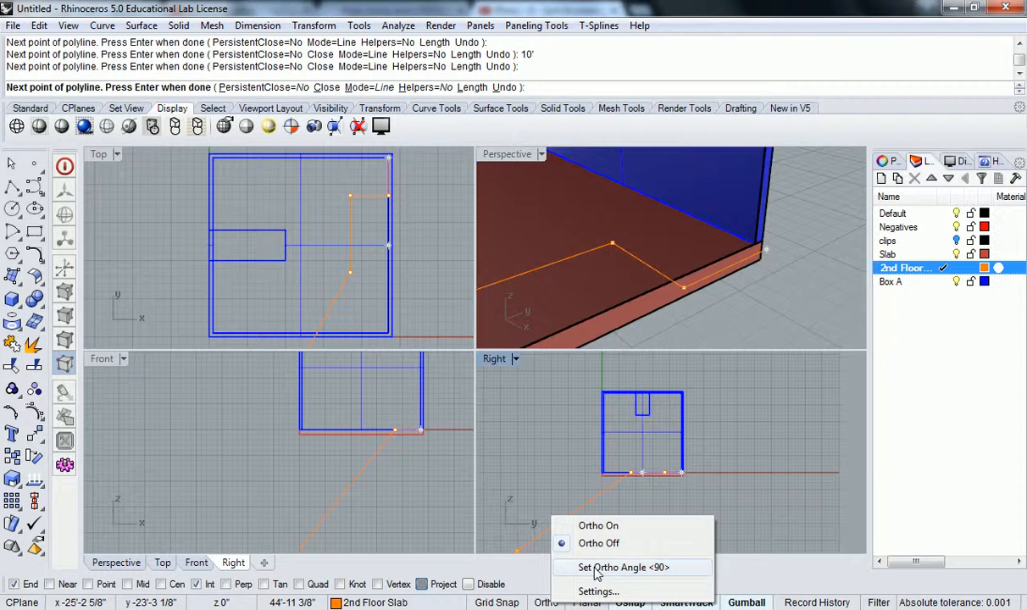
{"action": "left_click", "coordinate": [306, 301]}
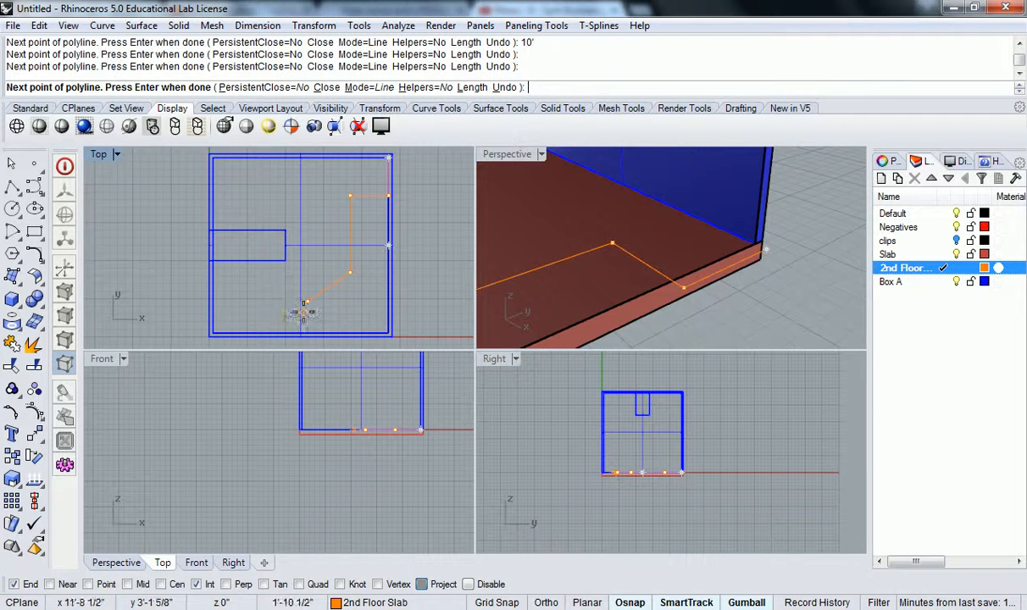
{"action": "key", "text": "ctrl+z"}
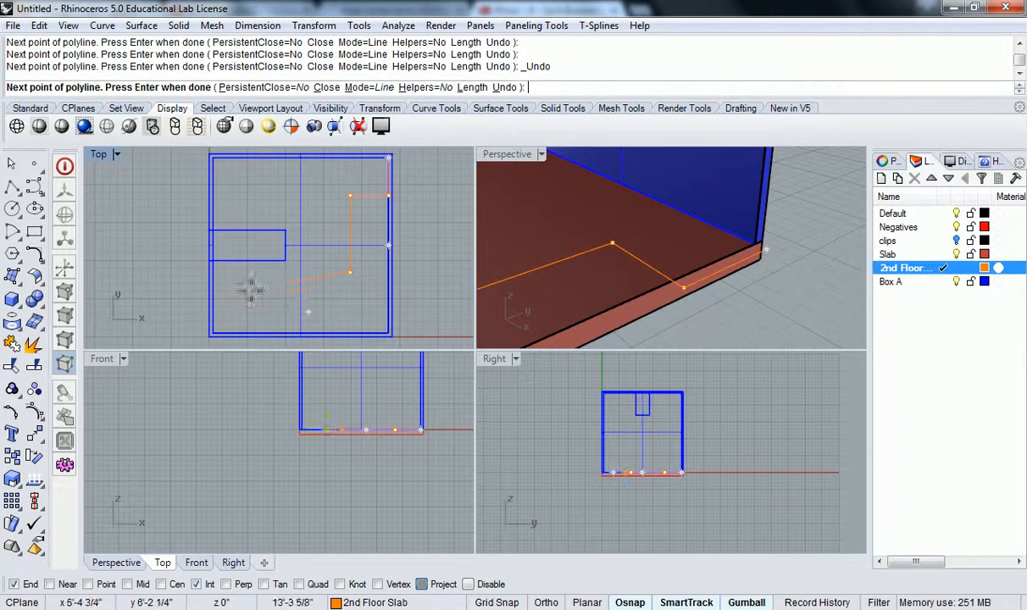
{"action": "scroll", "coordinate": [249, 288], "scroll_direction": "up", "scroll_amount": 2}
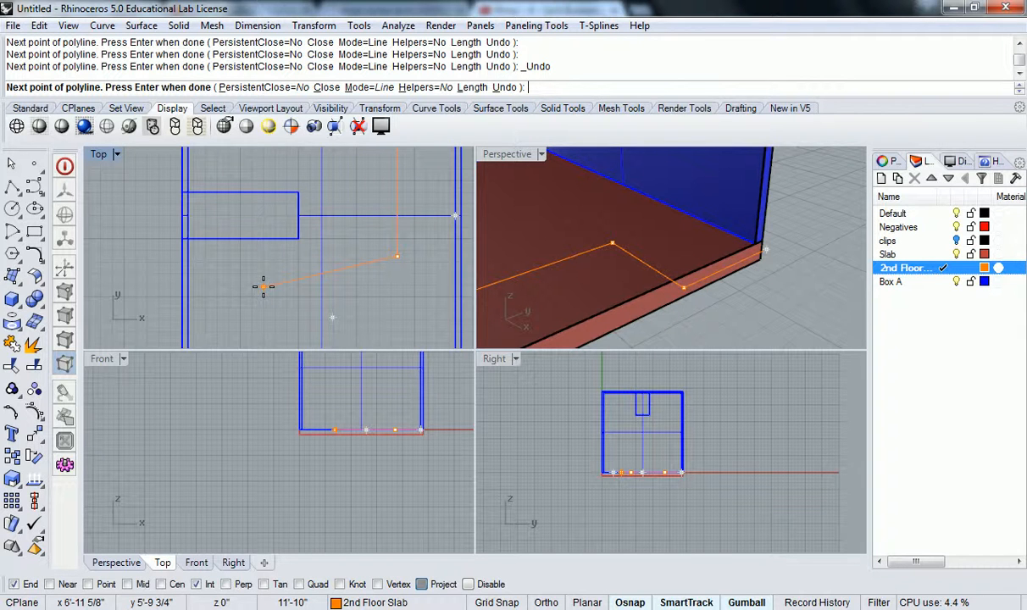
{"action": "left_click", "coordinate": [274, 294]}
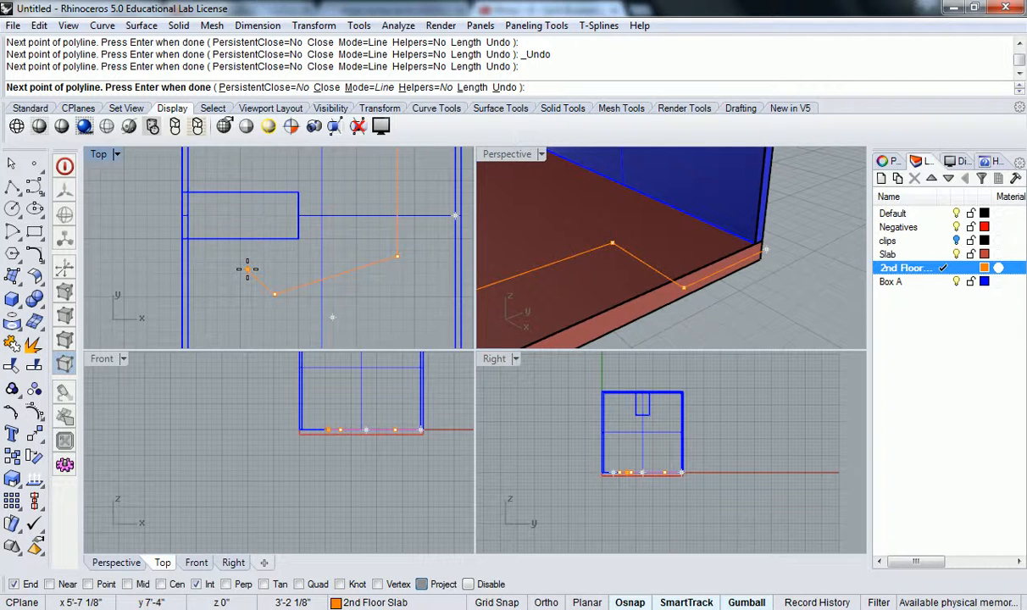
{"action": "key", "text": "ctrl+z"}
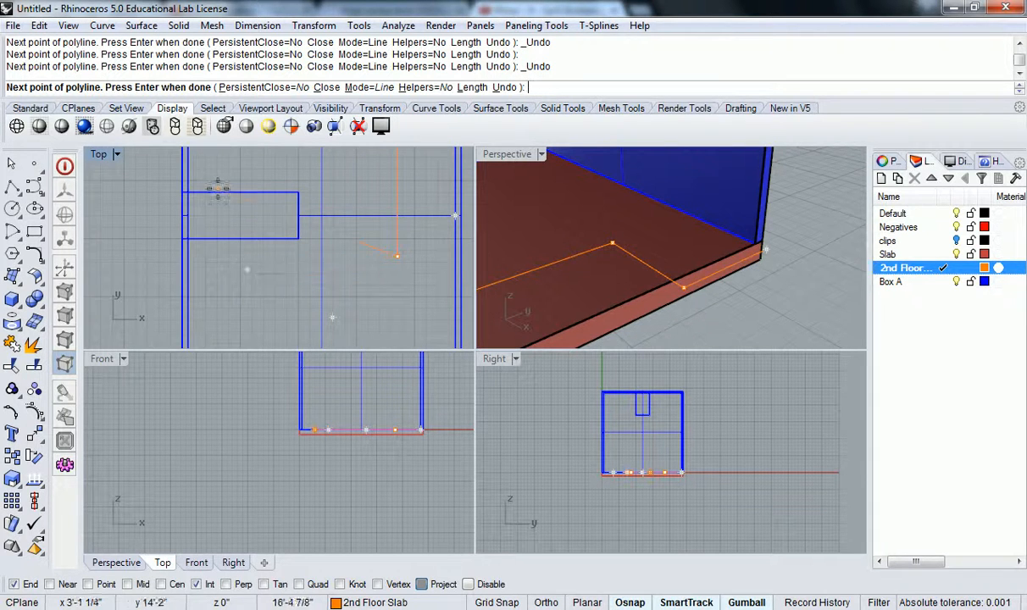
{"action": "scroll", "coordinate": [342, 247], "scroll_direction": "down", "scroll_amount": 3}
{"action": "scroll", "coordinate": [450, 301], "scroll_direction": "up", "scroll_amount": 2}
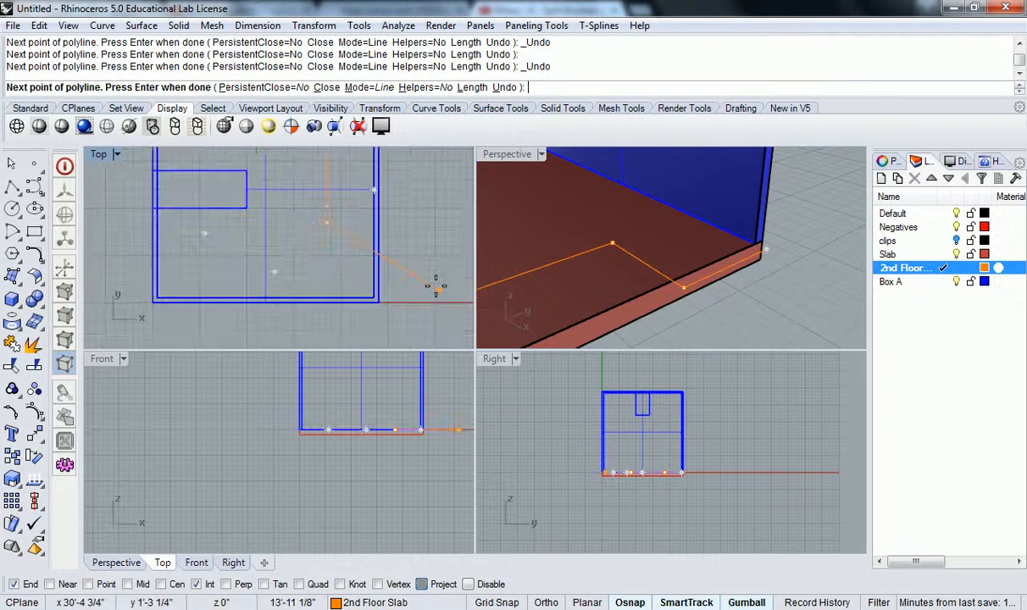
{"action": "right_click_drag", "start_coordinate": [420, 243], "coordinate": [413, 275]}
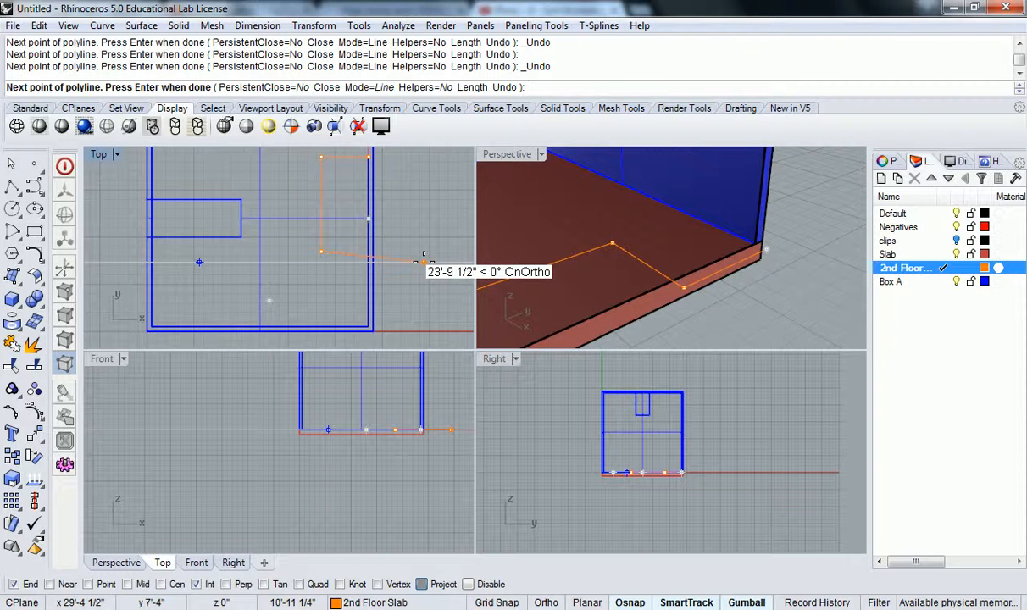
{"action": "scroll", "coordinate": [309, 284], "scroll_direction": "up", "scroll_amount": 2}
{"action": "key", "text": "F8"}
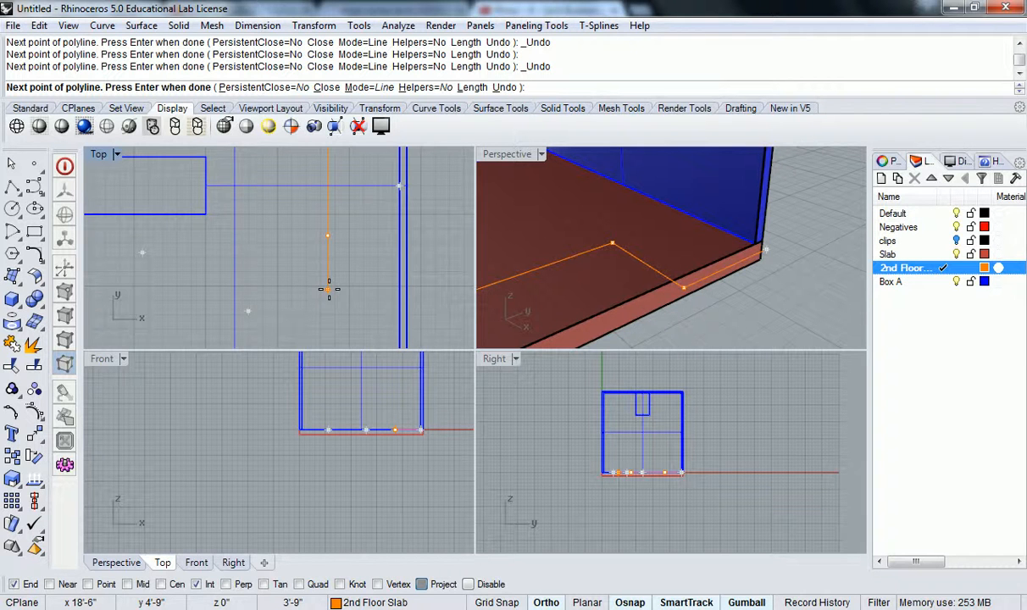
{"action": "key", "text": "F8"}
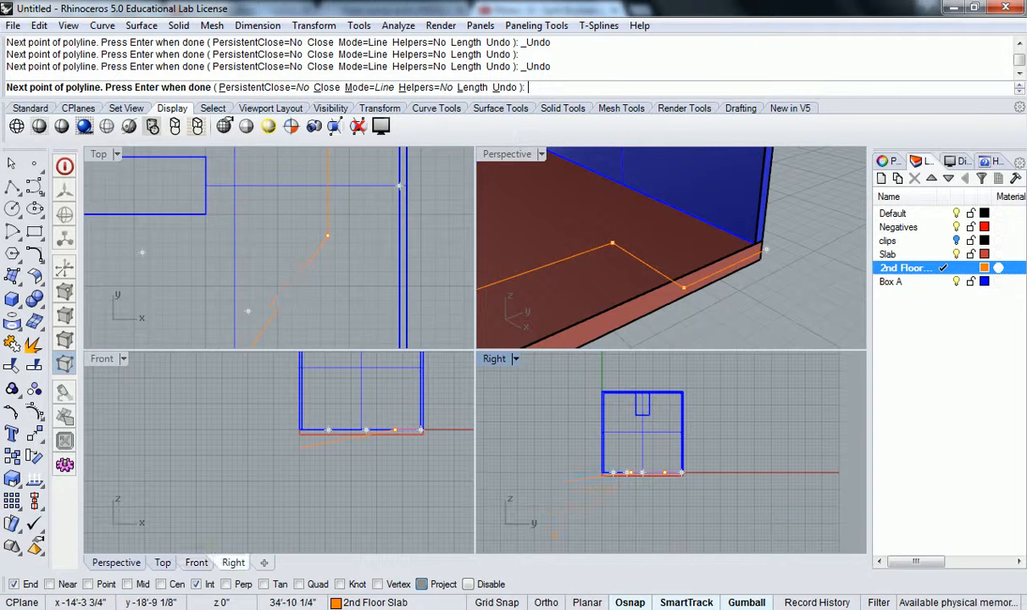
Step: Set the Ortho angle to 45 degrees while the polyline is still being drawn
{"action": "right_click", "coordinate": [549, 603]}
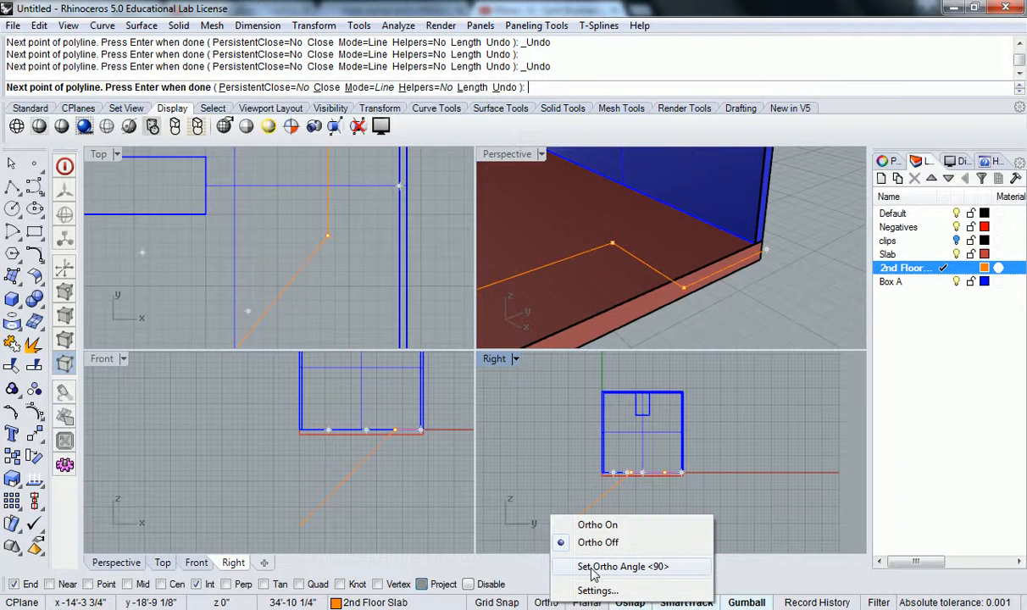
{"action": "left_click", "coordinate": [593, 568]}
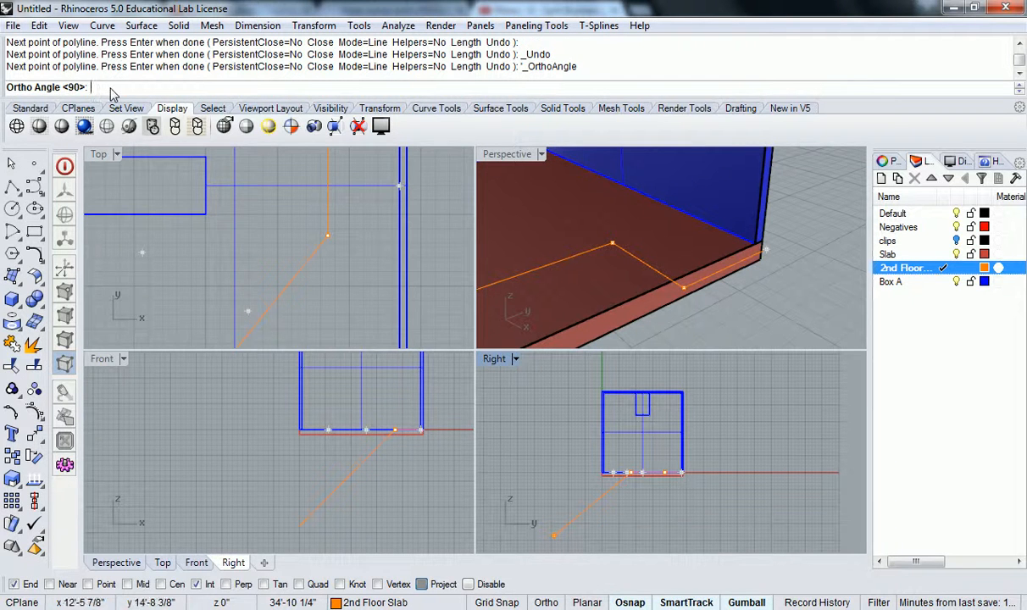
{"action": "right_click", "coordinate": [555, 604]}
{"action": "left_click", "coordinate": [564, 550]}
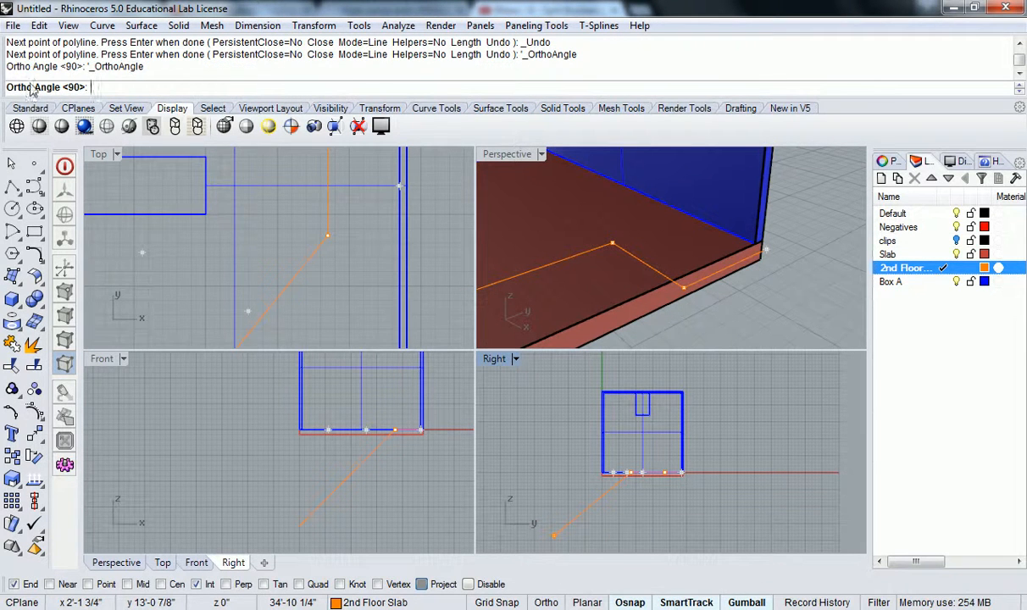
{"action": "key", "text": "Left"}
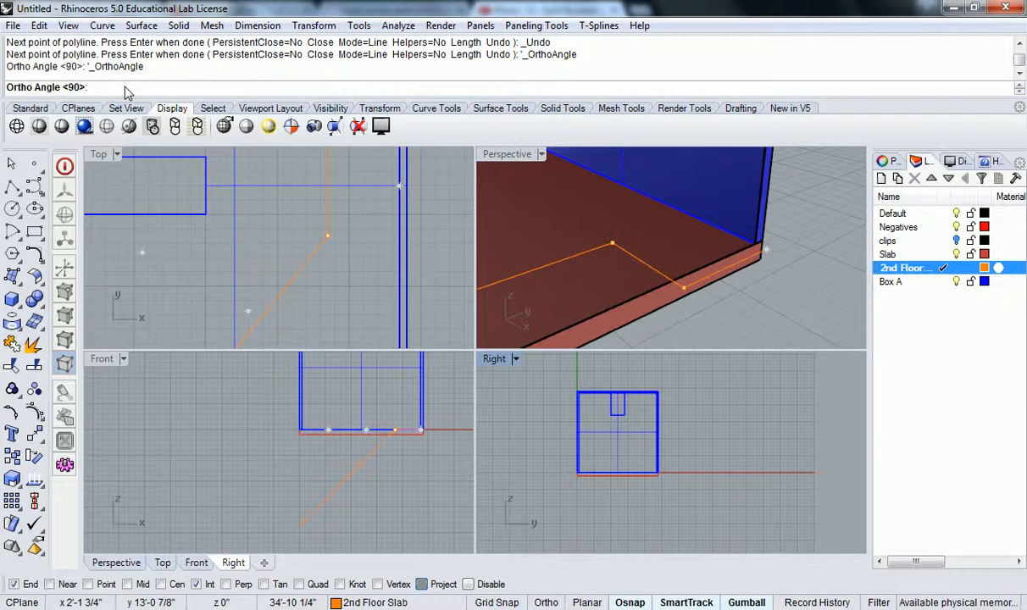
{"action": "type", "text": "45"}
{"action": "key", "text": "Return"}
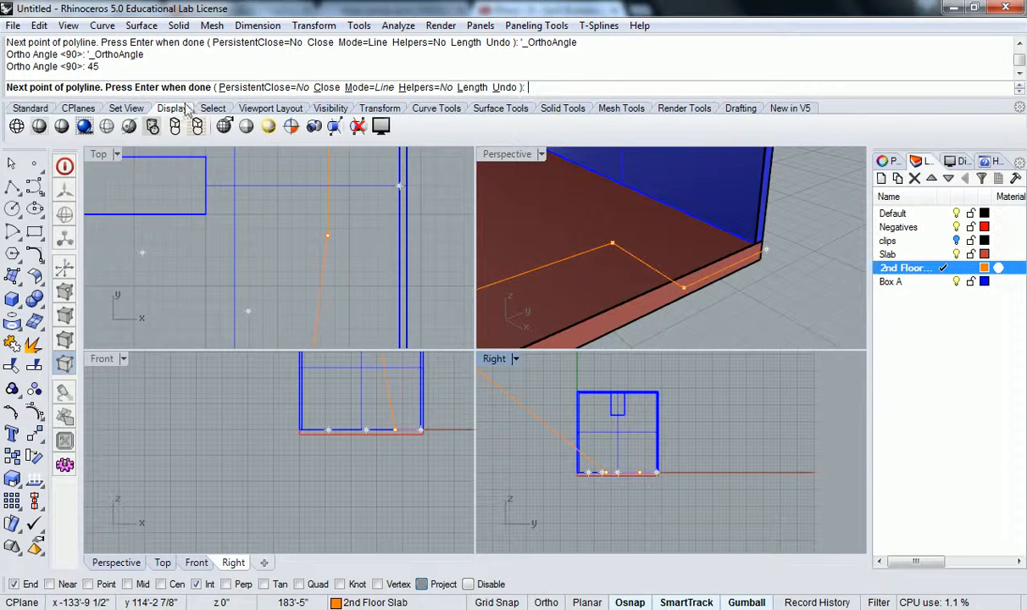
{"action": "key", "text": "F8"}
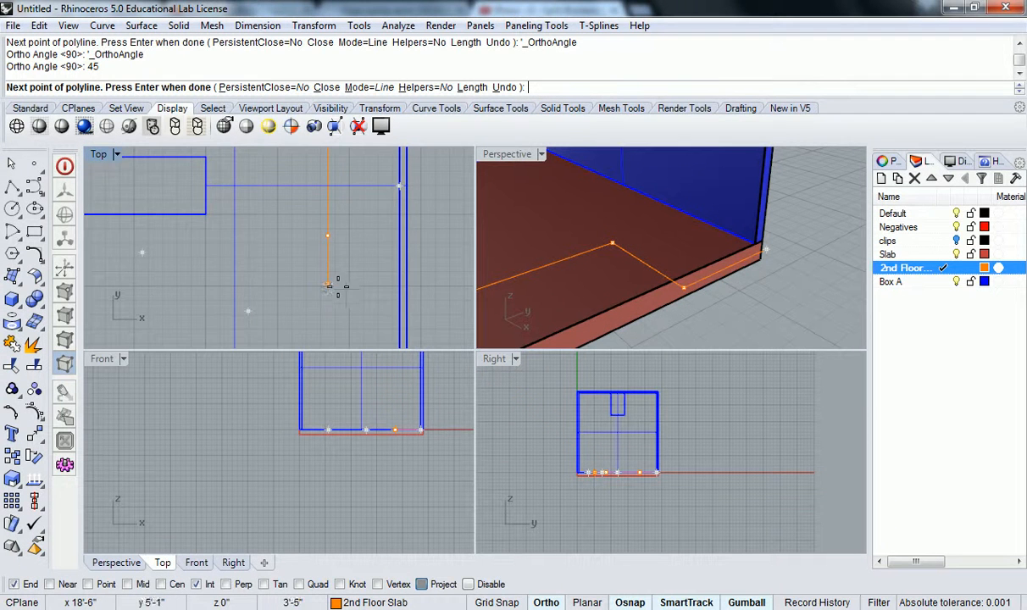
{"action": "scroll", "coordinate": [339, 284], "scroll_direction": "up", "scroll_amount": 2}
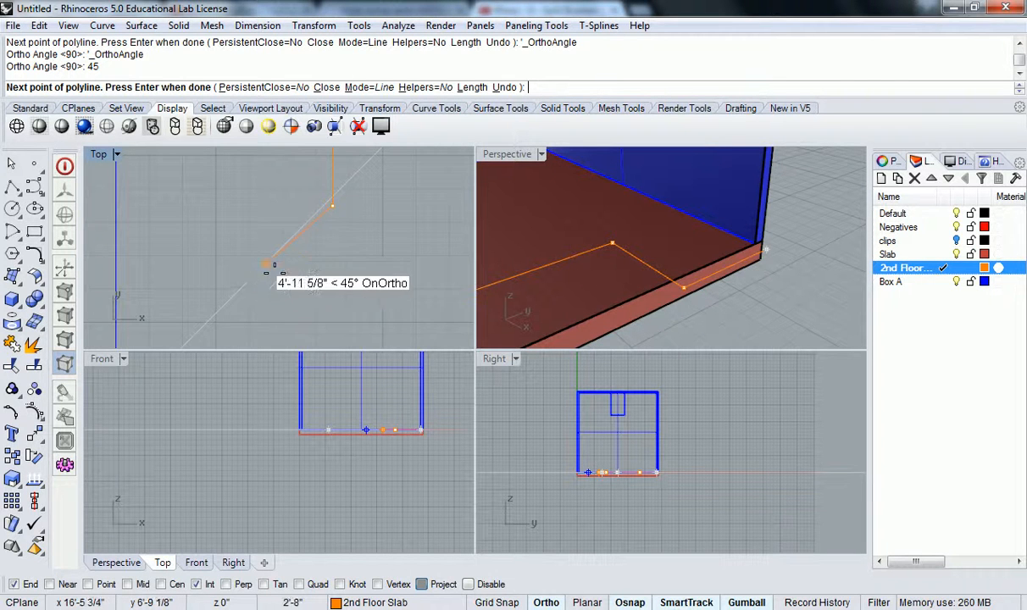
{"action": "scroll", "coordinate": [314, 267], "scroll_direction": "down", "scroll_amount": 2}
{"action": "scroll", "coordinate": [320, 268], "scroll_direction": "up", "scroll_amount": 7}
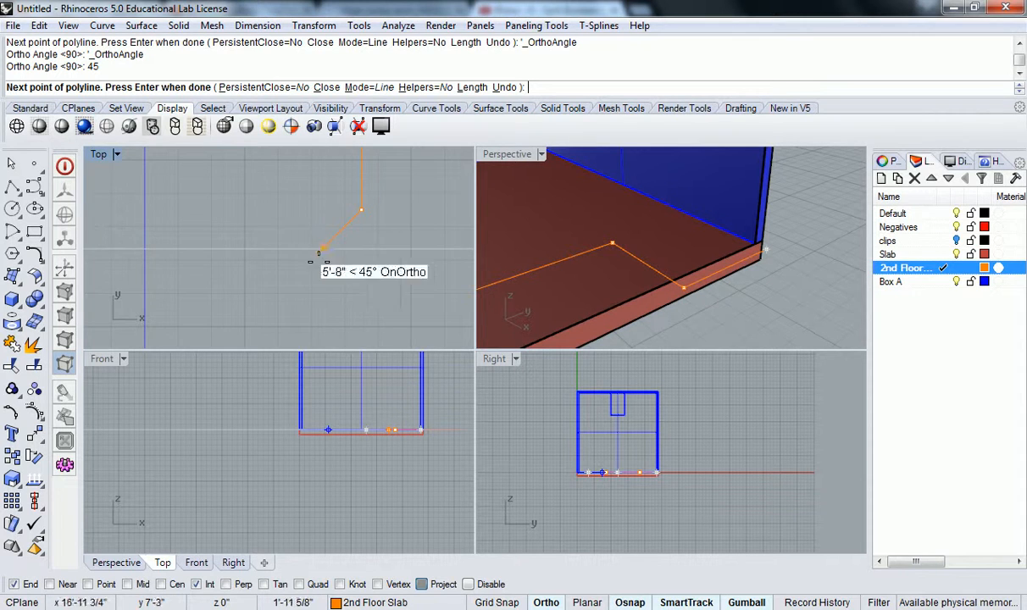
{"action": "key", "text": "F8"}
{"action": "scroll", "coordinate": [382, 250], "scroll_direction": "down", "scroll_amount": 4}
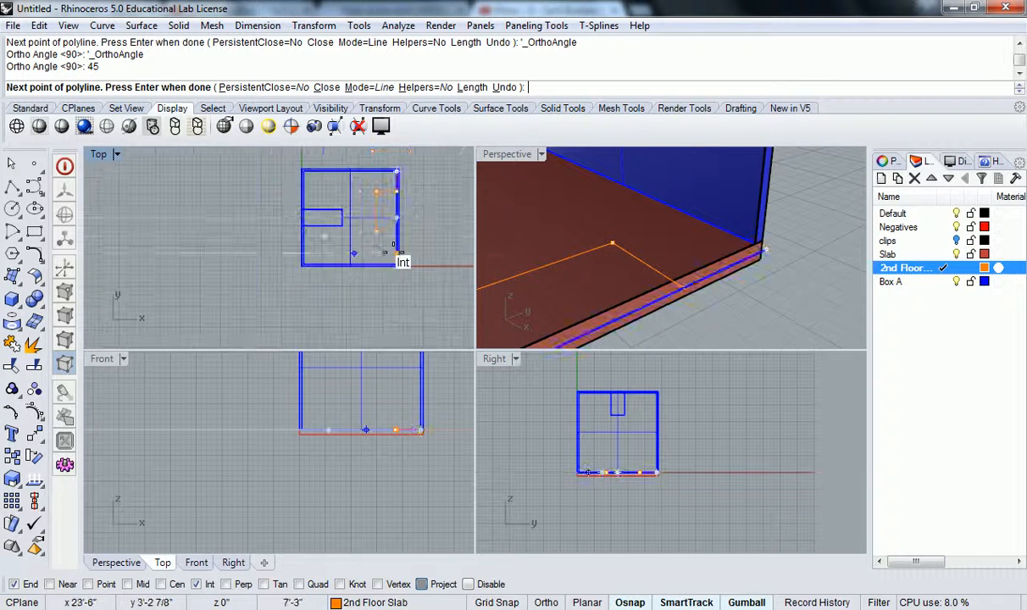
{"action": "scroll", "coordinate": [355, 215], "scroll_direction": "up", "scroll_amount": 8}
{"action": "scroll", "coordinate": [389, 247], "scroll_direction": "down", "scroll_amount": 4}
{"action": "right_click_drag", "start_coordinate": [395, 254], "coordinate": [354, 292]}
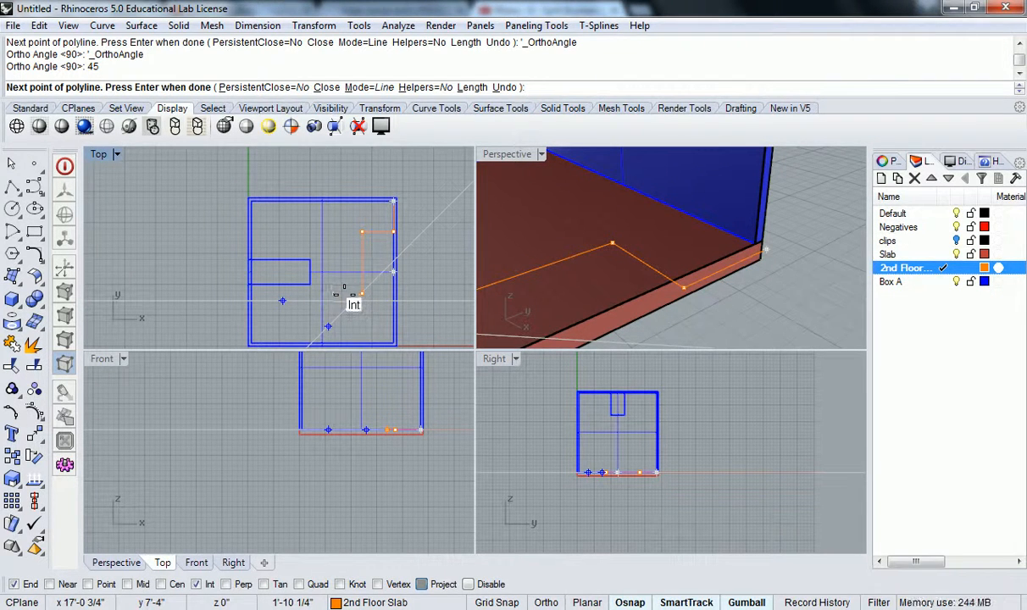
{"action": "scroll", "coordinate": [346, 295], "scroll_direction": "down", "scroll_amount": 2}
{"action": "right_click_drag", "start_coordinate": [346, 295], "coordinate": [382, 209]}
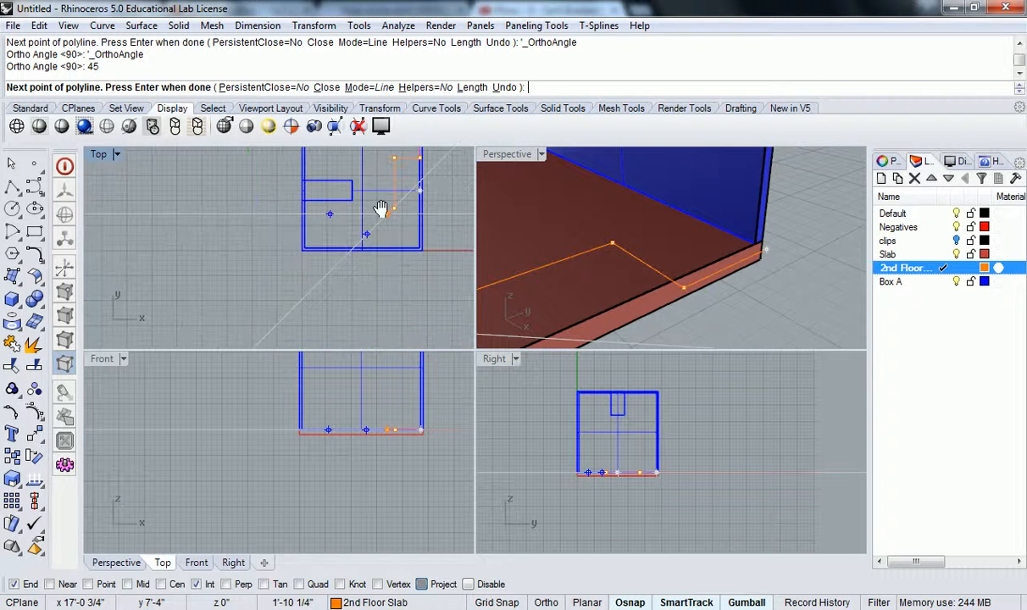
{"action": "left_click", "coordinate": [391, 209]}
{"action": "key", "text": "F8"}
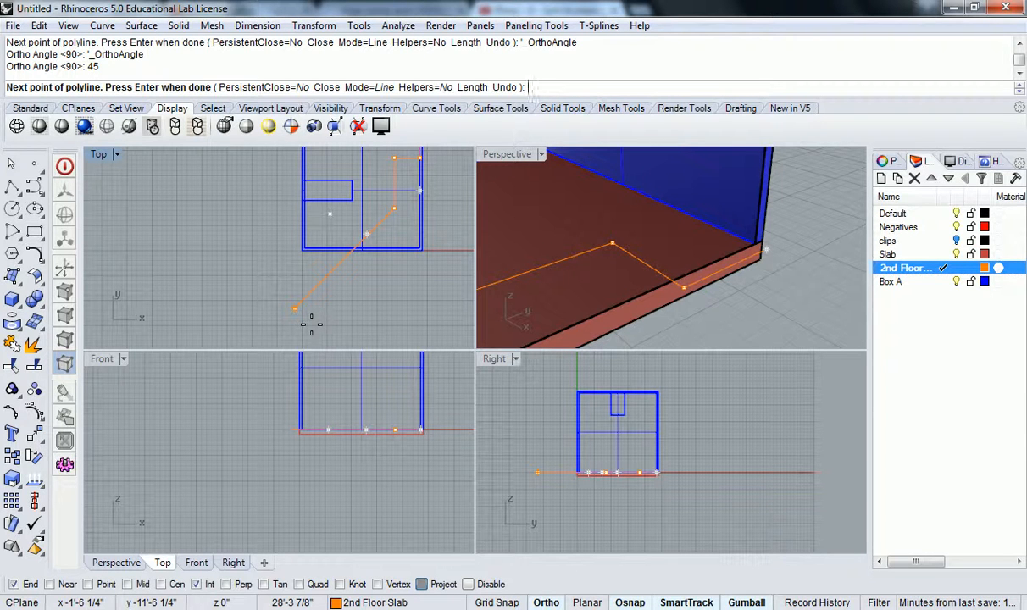
{"action": "scroll", "coordinate": [339, 271], "scroll_direction": "up", "scroll_amount": 3}
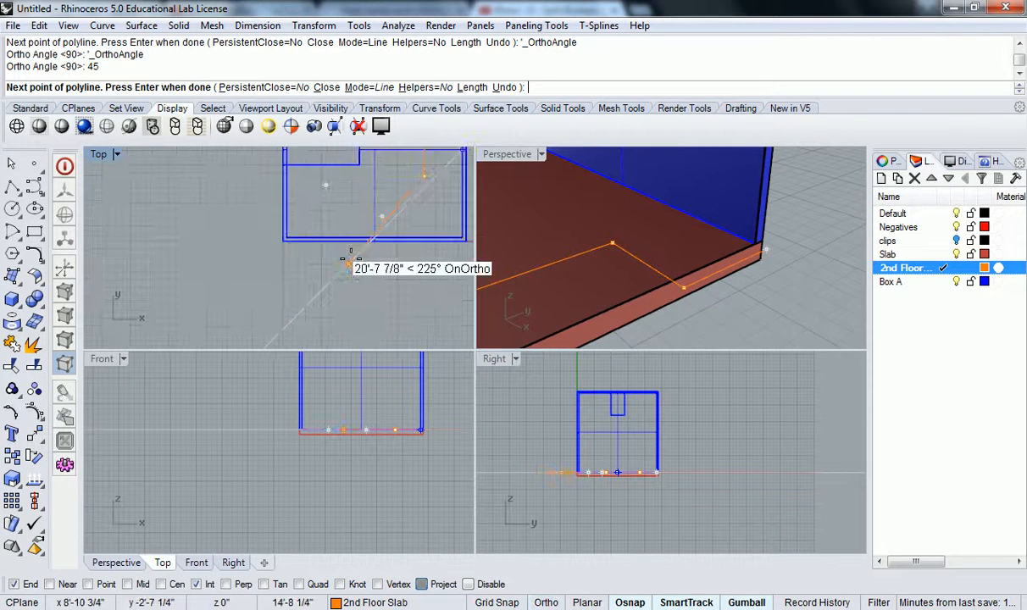
{"action": "right_click_drag", "start_coordinate": [351, 257], "coordinate": [273, 314]}
{"action": "scroll", "coordinate": [292, 307], "scroll_direction": "down", "scroll_amount": 2}
{"action": "scroll", "coordinate": [288, 316], "scroll_direction": "down", "scroll_amount": 3}
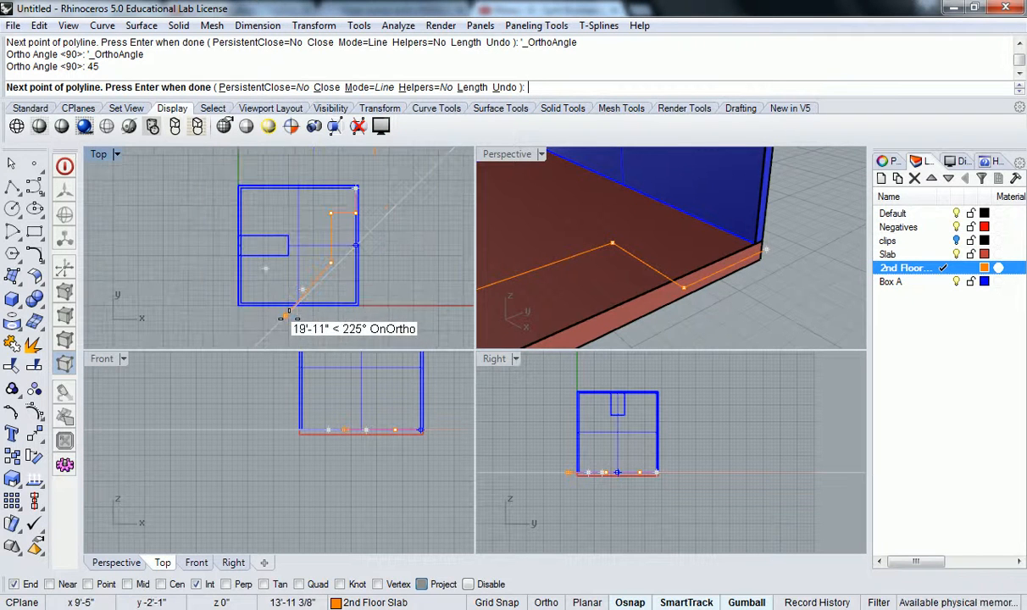
{"action": "key", "text": "Escape"}
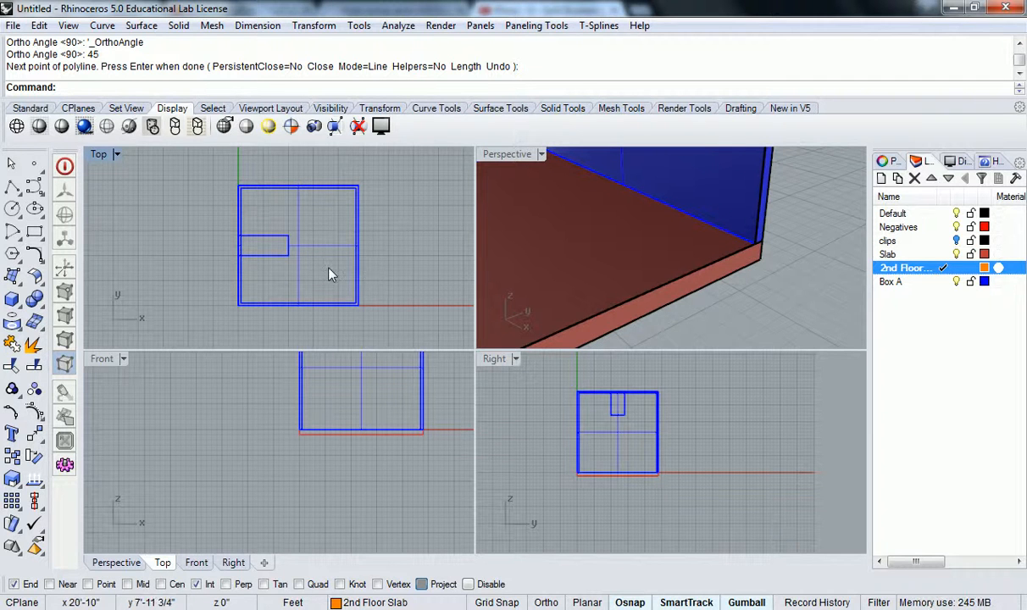
Step: Start a new polyline at the box's inner +X, +Y corner in the Top view, with a 5' first segment in the -Y direction
{"action": "scroll", "coordinate": [285, 297], "scroll_direction": "up", "scroll_amount": 10}
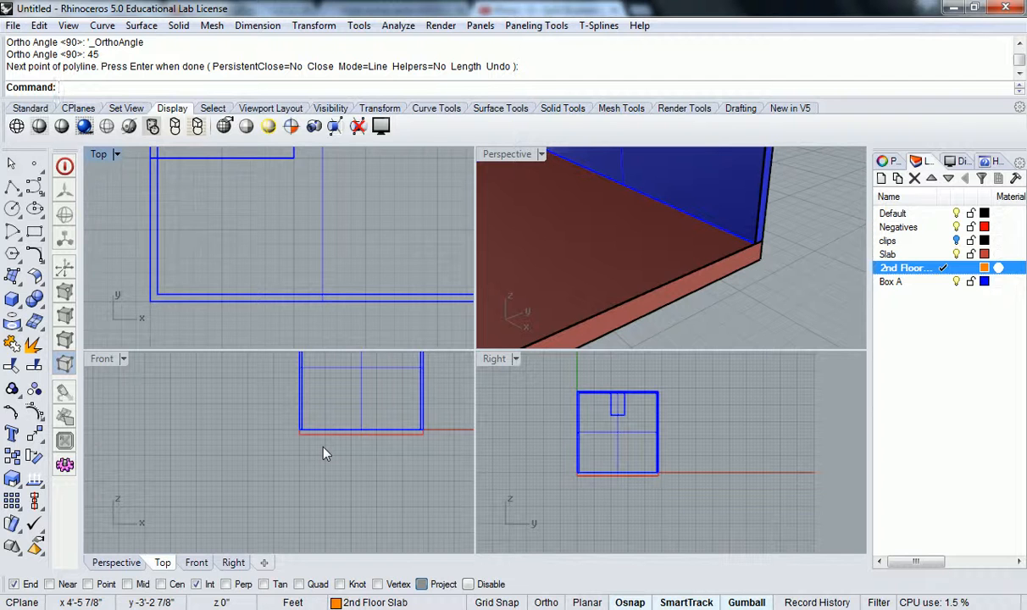
{"action": "scroll", "coordinate": [348, 257], "scroll_direction": "down", "scroll_amount": 15}
{"action": "scroll", "coordinate": [359, 213], "scroll_direction": "up", "scroll_amount": 4}
{"action": "right_click_drag", "start_coordinate": [351, 216], "coordinate": [340, 214]}
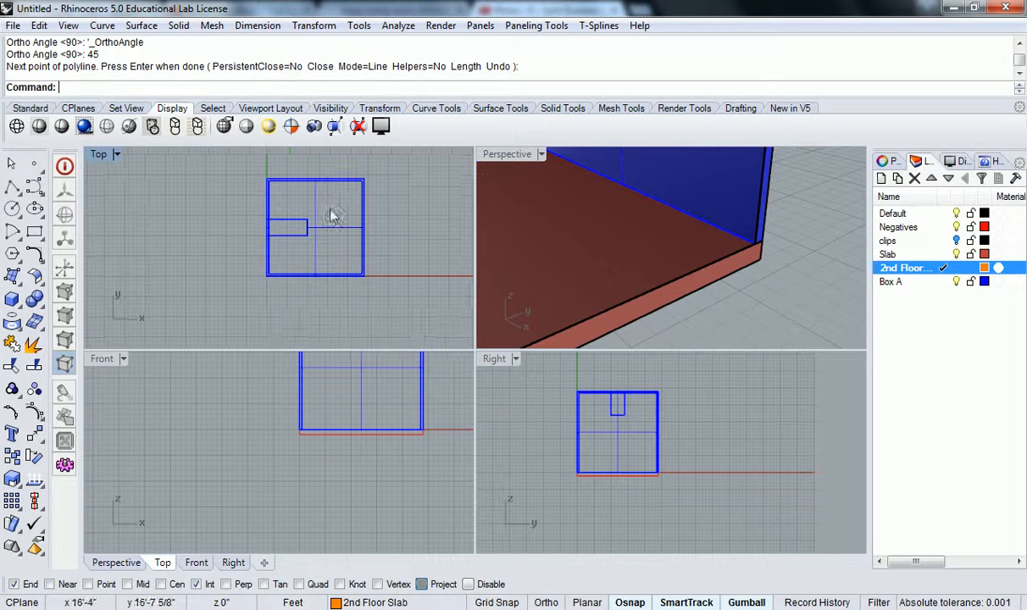
{"action": "left_click", "coordinate": [12, 185]}
{"action": "scroll", "coordinate": [314, 195], "scroll_direction": "up", "scroll_amount": 5}
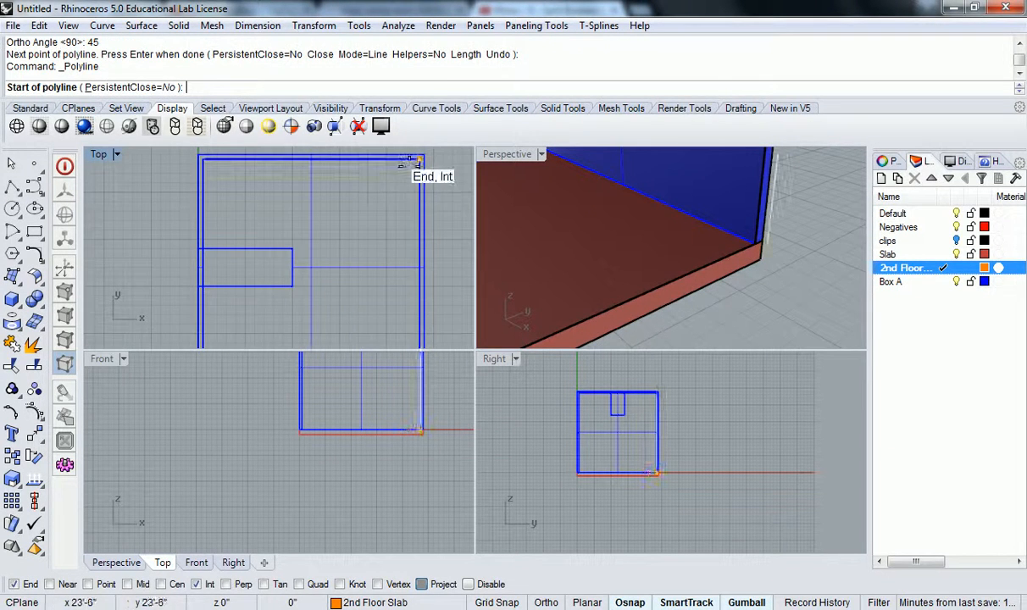
{"action": "left_click", "coordinate": [417, 160]}
{"action": "type", "text": "5"}
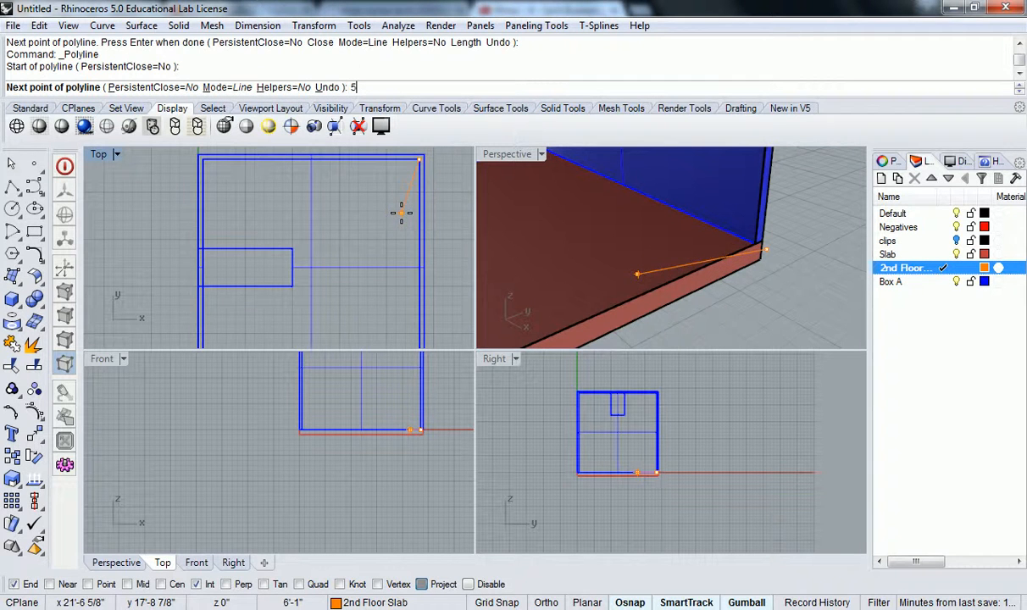
{"action": "type", "text": "'"}
{"action": "key", "text": "Return"}
{"action": "left_click", "coordinate": [406, 227]}
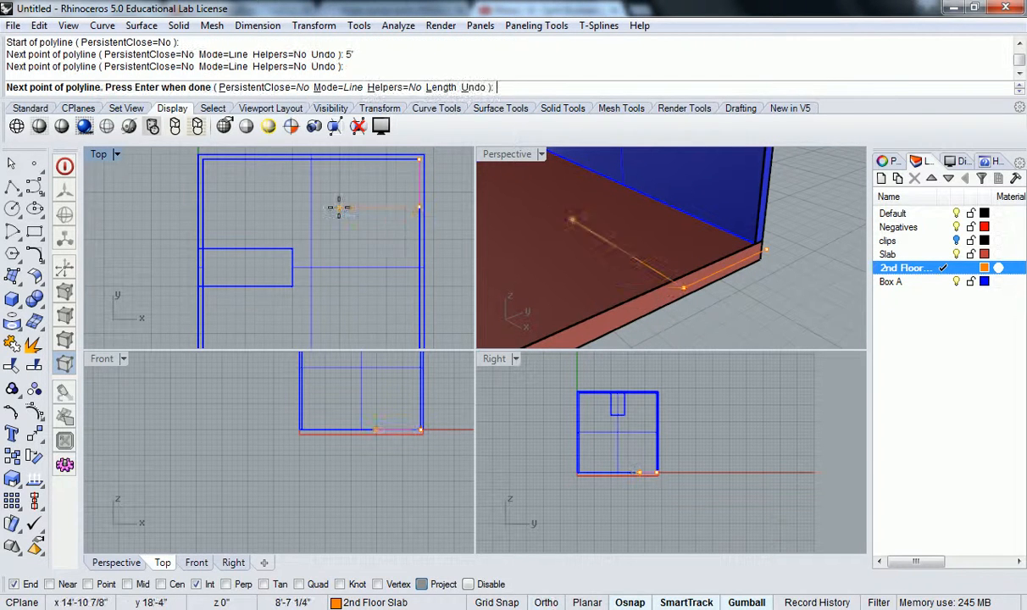
Step: Add a 5' polyline segment in the -X direction, followed by a 10' segment in the -Y direction
{"action": "type", "text": "5'"}
{"action": "key", "text": "Return"}
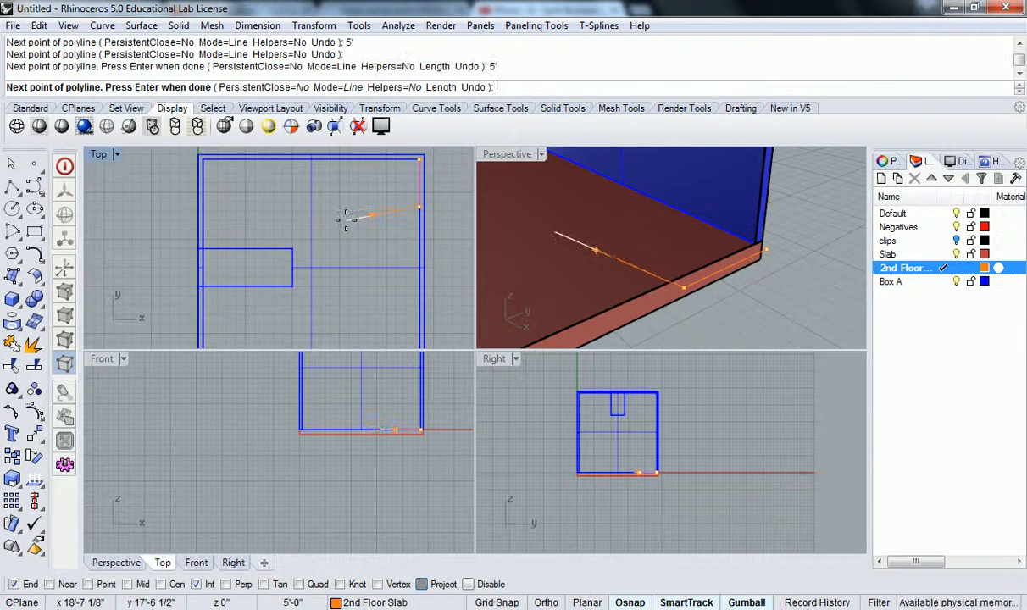
{"action": "left_click", "coordinate": [341, 207]}
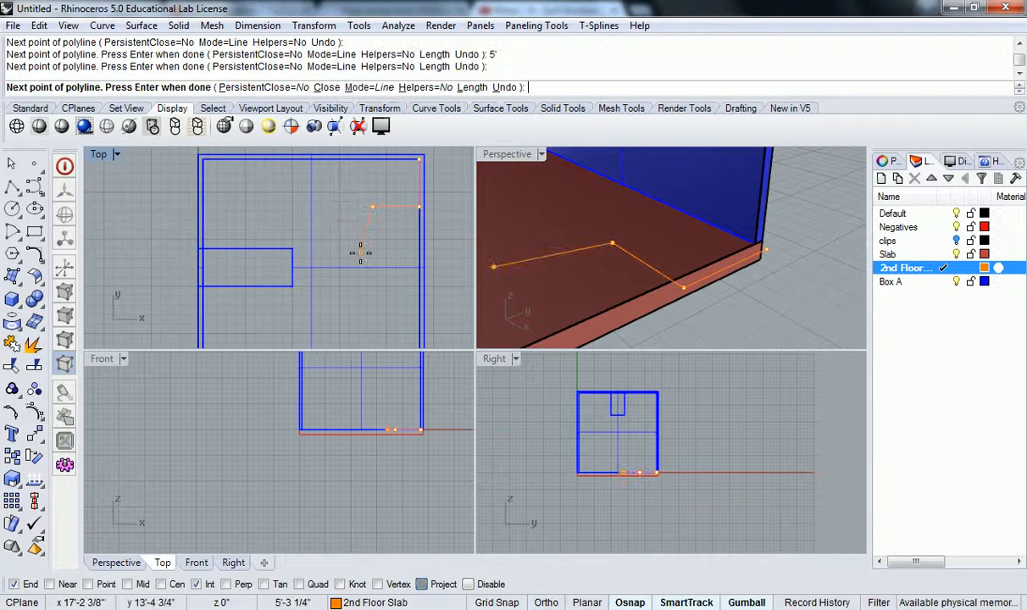
{"action": "type", "text": "10'"}
{"action": "key", "text": "Return"}
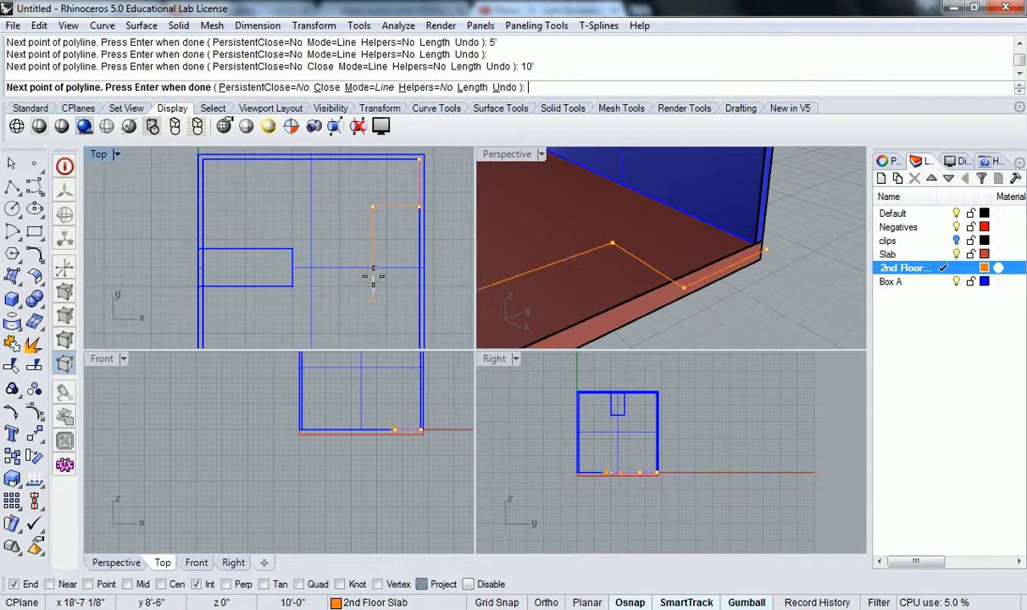
{"action": "left_click", "coordinate": [369, 292]}
Step: Using Ortho, add a 45° diagonal segment to the -Y wall's inner face and continue along that face to the inner -X, -Y corner
{"action": "right_click_drag", "start_coordinate": [324, 294], "coordinate": [356, 224]}
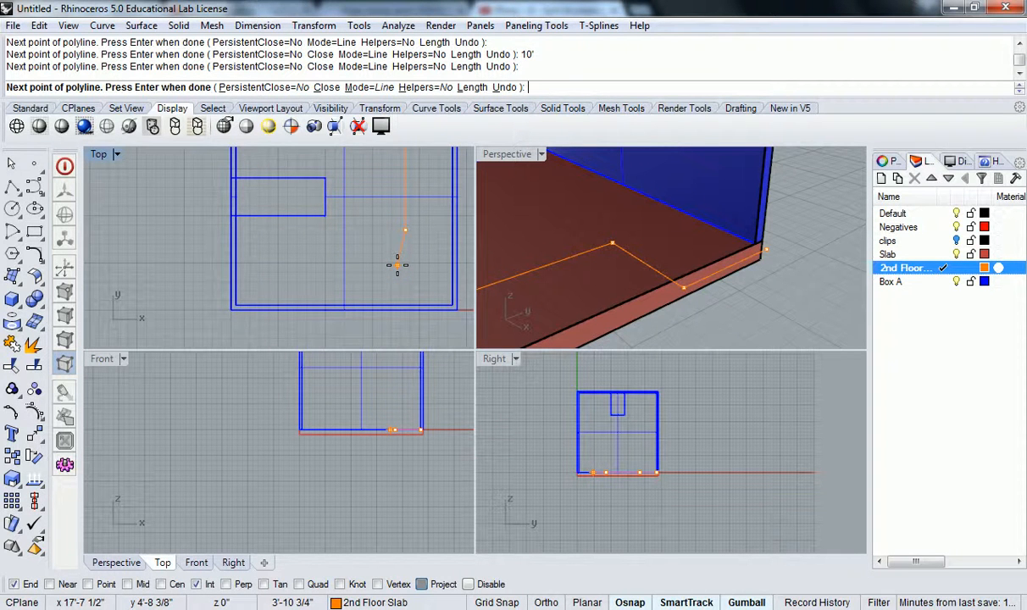
{"action": "key", "text": "F8"}
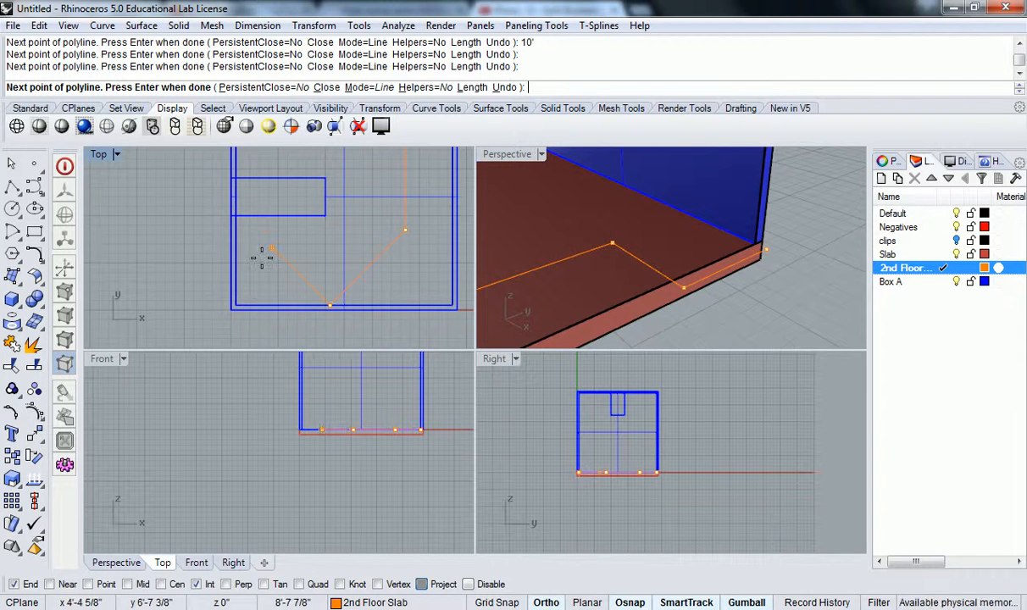
{"action": "scroll", "coordinate": [311, 252], "scroll_direction": "down", "scroll_amount": 2}
{"action": "right_click_drag", "start_coordinate": [311, 252], "coordinate": [298, 299]}
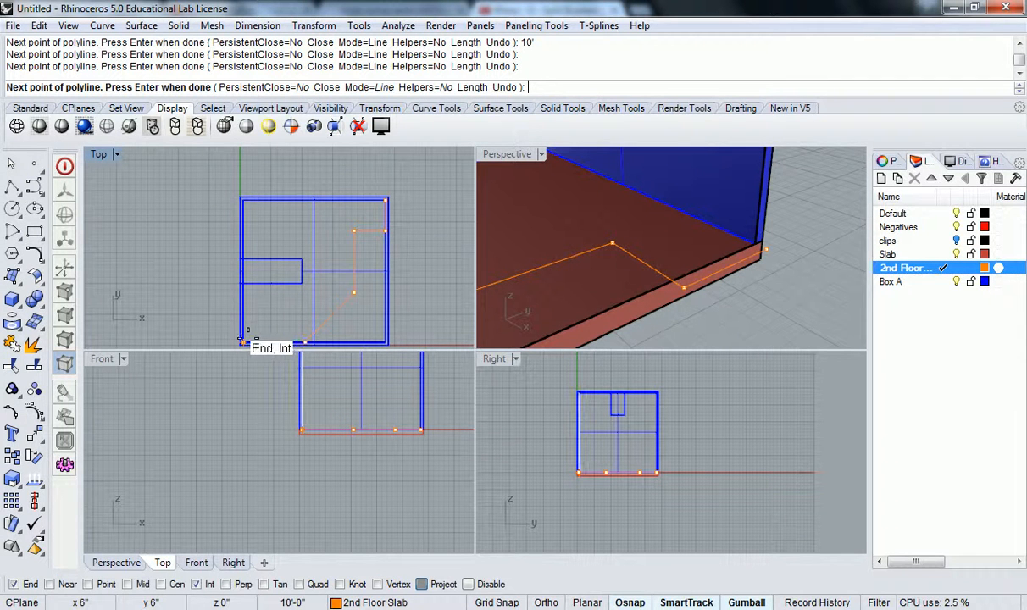
{"action": "scroll", "coordinate": [245, 342], "scroll_direction": "up", "scroll_amount": 3}
{"action": "left_click", "coordinate": [252, 307]}
Step: Continue the polyline to the inner -X, +Y corner and close it at its starting point in the inner +X, +Y corner
{"action": "scroll", "coordinate": [291, 267], "scroll_direction": "down", "scroll_amount": 6}
{"action": "right_click_drag", "start_coordinate": [305, 251], "coordinate": [312, 325]}
{"action": "scroll", "coordinate": [274, 201], "scroll_direction": "up", "scroll_amount": 6}
{"action": "left_click", "coordinate": [270, 176]}
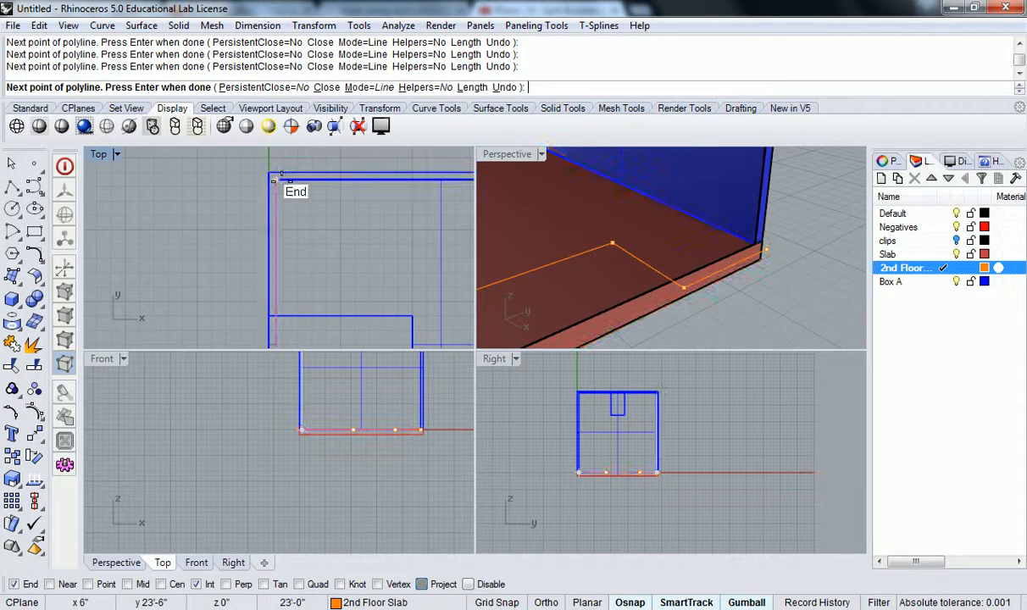
{"action": "scroll", "coordinate": [254, 212], "scroll_direction": "down", "scroll_amount": 3}
{"action": "right_click_drag", "start_coordinate": [231, 239], "coordinate": [277, 252]}
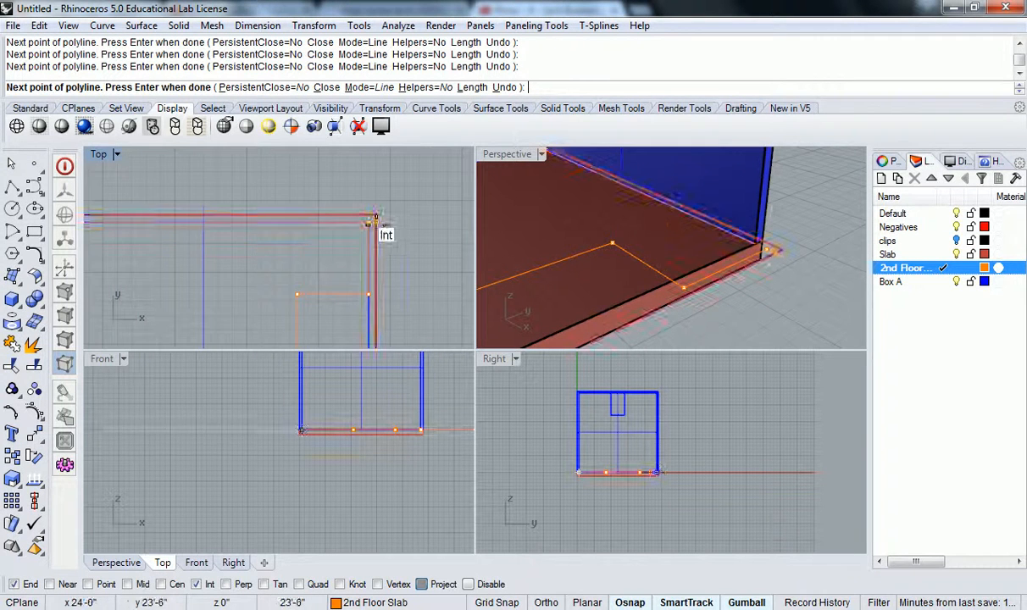
{"action": "left_click", "coordinate": [367, 223]}
{"action": "scroll", "coordinate": [347, 246], "scroll_direction": "down", "scroll_amount": 4}
{"action": "scroll", "coordinate": [345, 250], "scroll_direction": "down", "scroll_amount": 3}
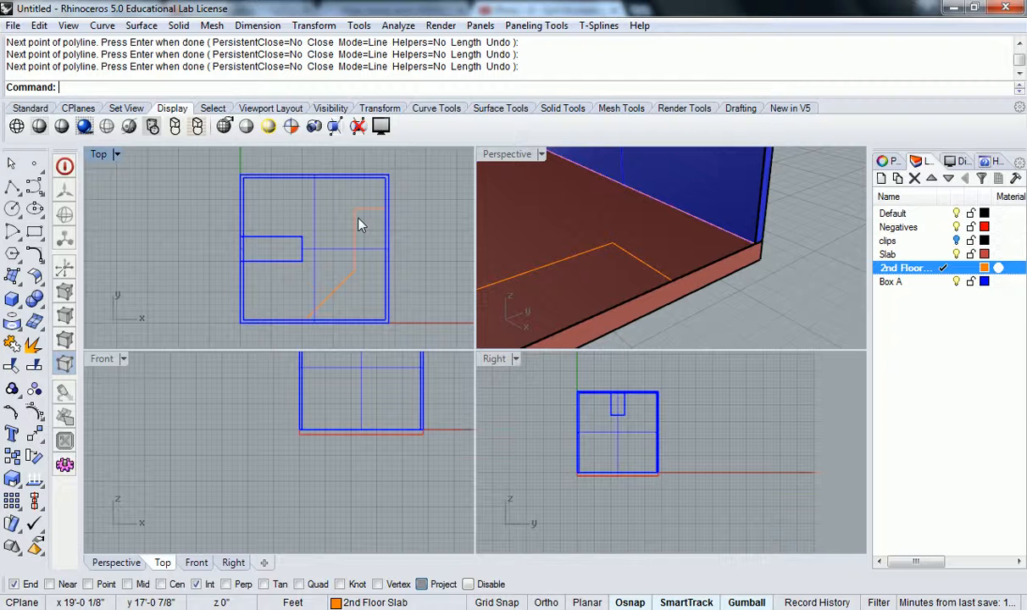
Step: Open the Ortho angle setting and accept 45° as the angle
{"action": "right_click_drag", "start_coordinate": [360, 224], "coordinate": [333, 221]}
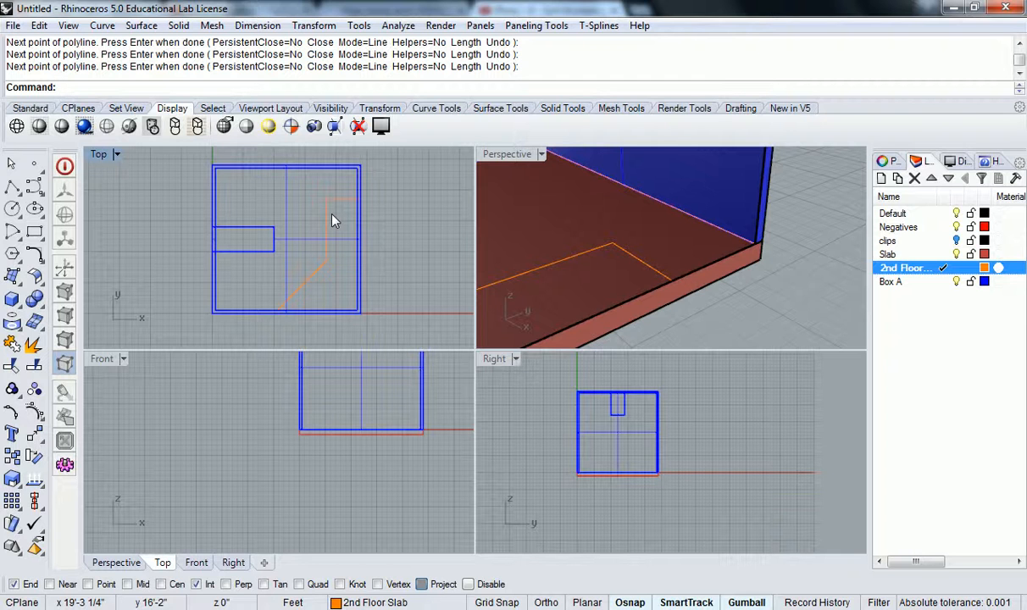
{"action": "right_click", "coordinate": [555, 604]}
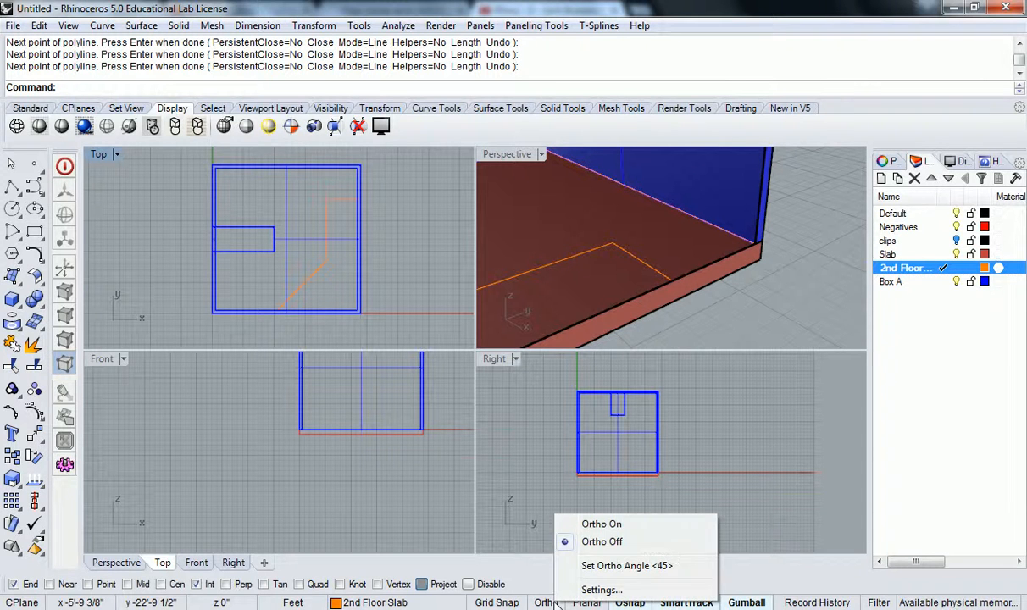
{"action": "left_click", "coordinate": [603, 566]}
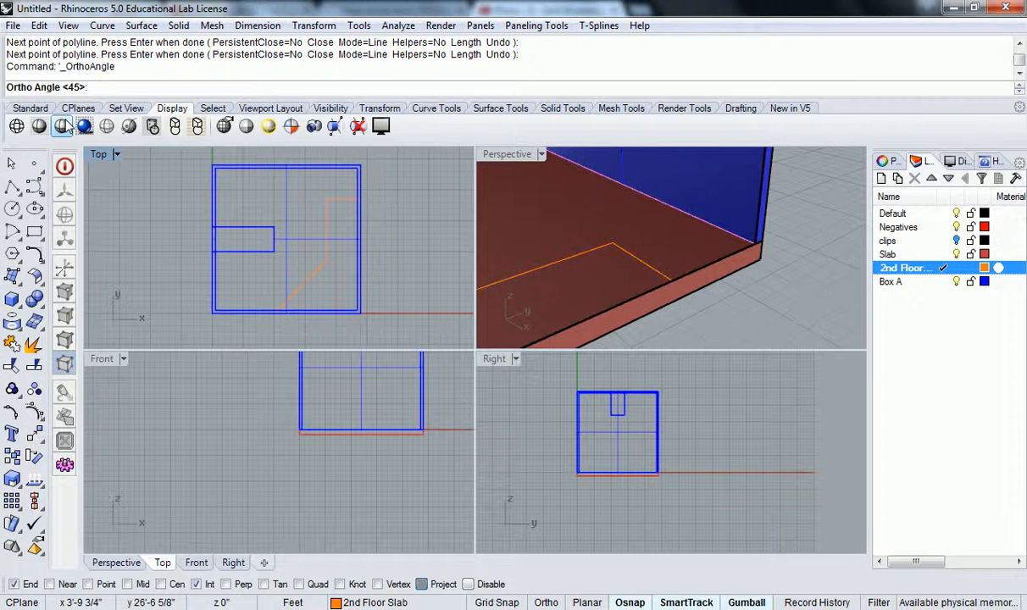
{"action": "right_click_drag", "start_coordinate": [261, 234], "coordinate": [278, 243]}
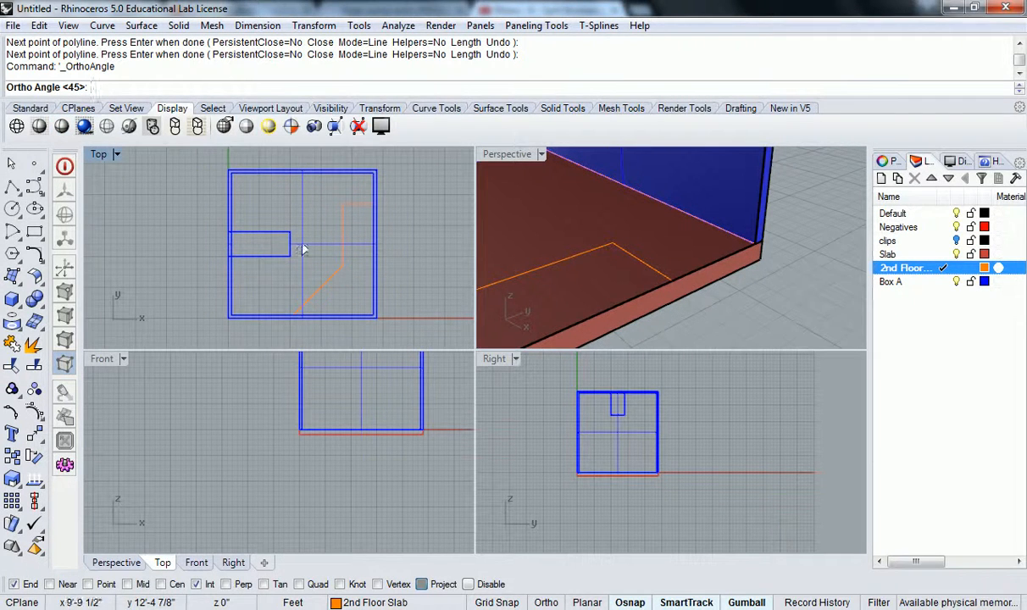
{"action": "right_click_drag", "start_coordinate": [738, 202], "coordinate": [716, 239]}
{"action": "scroll", "coordinate": [716, 239], "scroll_direction": "down", "scroll_amount": 8}
{"action": "right_click_drag", "start_coordinate": [644, 264], "coordinate": [783, 231]}
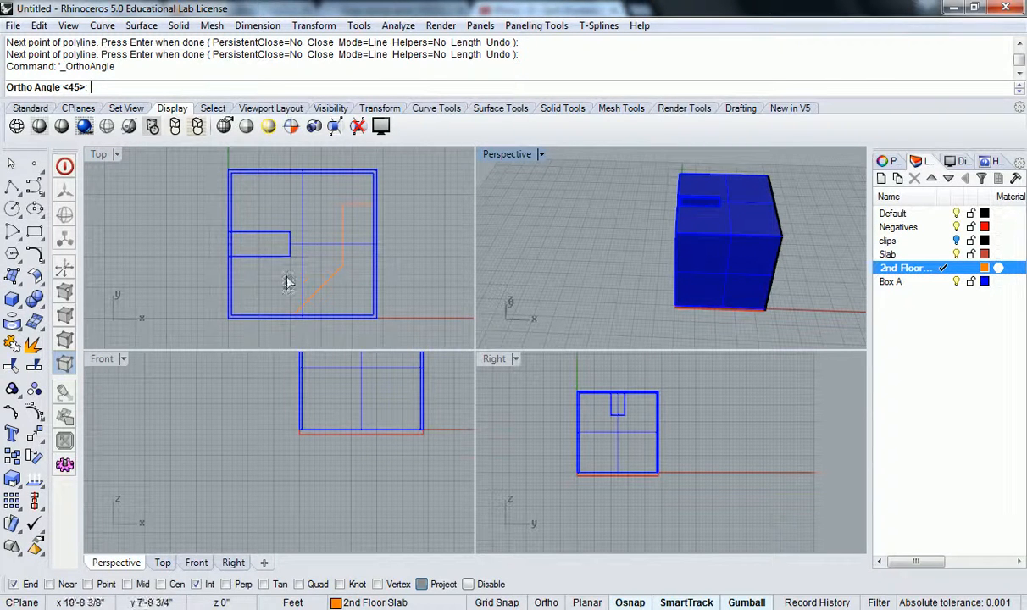
{"action": "scroll", "coordinate": [298, 241], "scroll_direction": "up", "scroll_amount": 3}
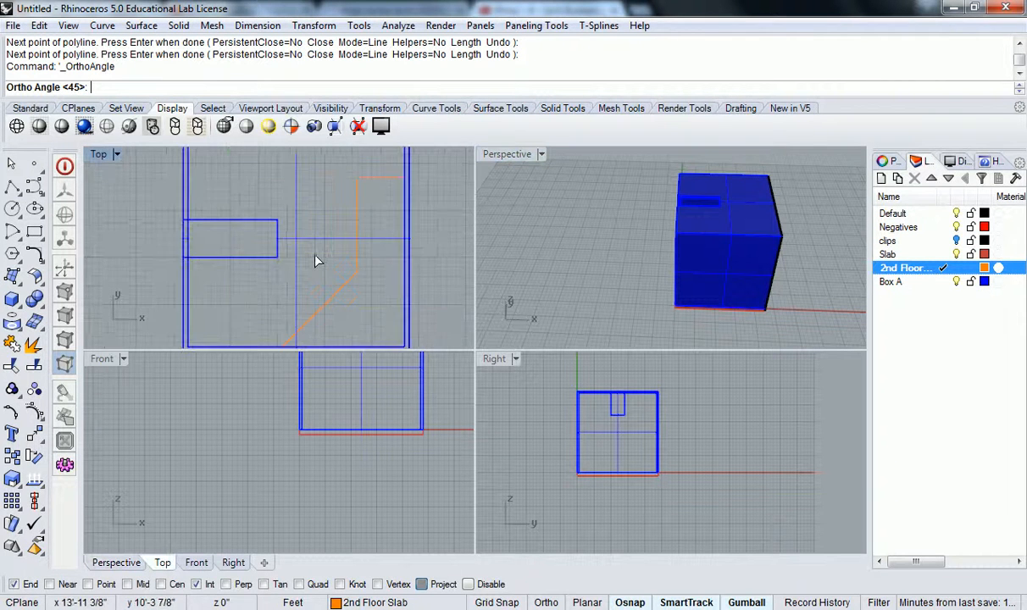
{"action": "right_click_drag", "start_coordinate": [316, 213], "coordinate": [311, 226]}
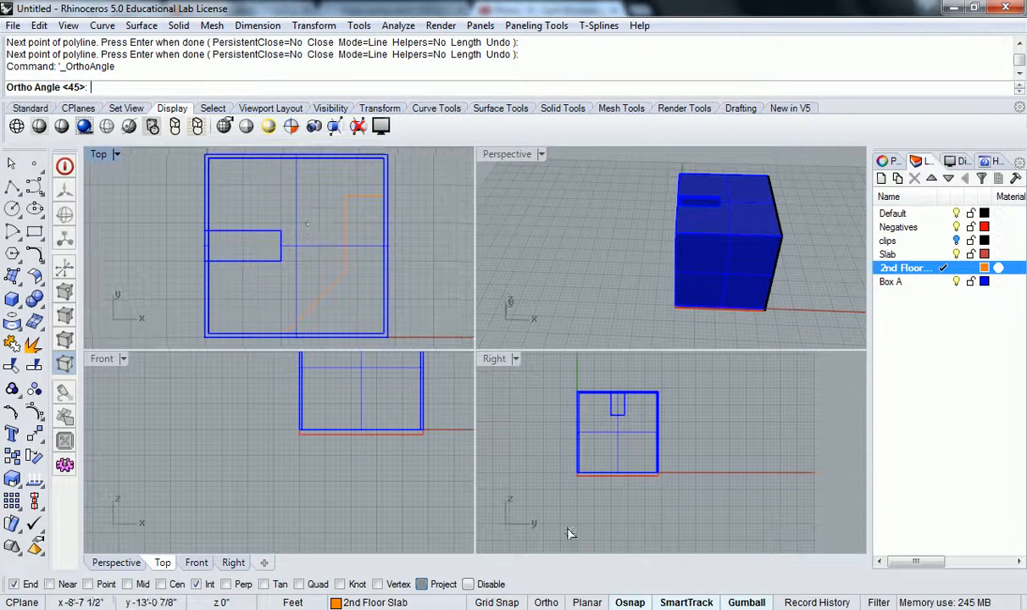
{"action": "key", "text": "Return"}
Step: Select the closed polyline outlining the second floor slab in the Top view
{"action": "left_click", "coordinate": [356, 197]}
{"action": "right_click_drag", "start_coordinate": [339, 172], "coordinate": [367, 179]}
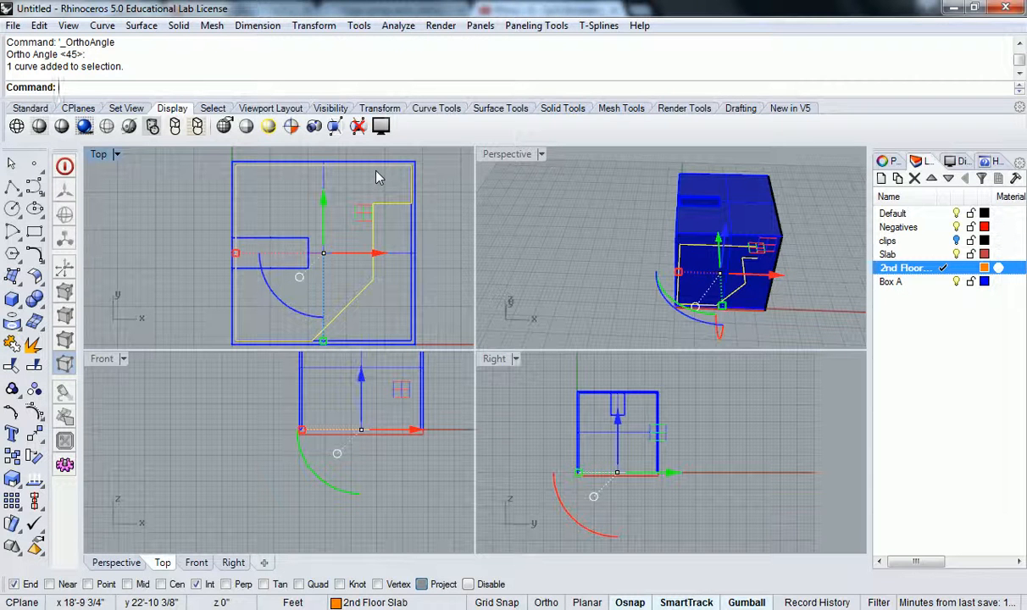
{"action": "right_click_drag", "start_coordinate": [423, 259], "coordinate": [410, 252]}
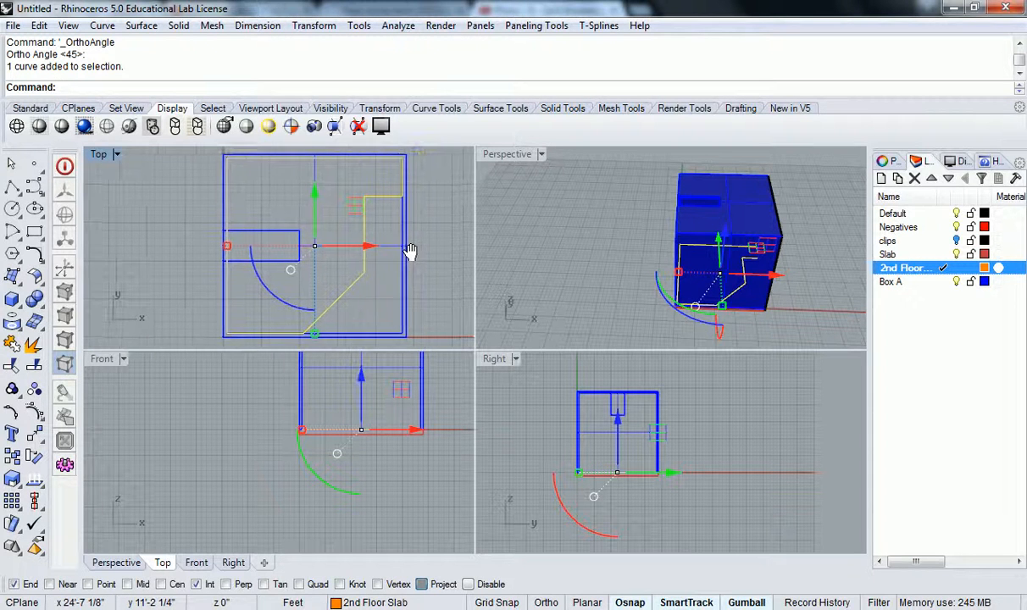